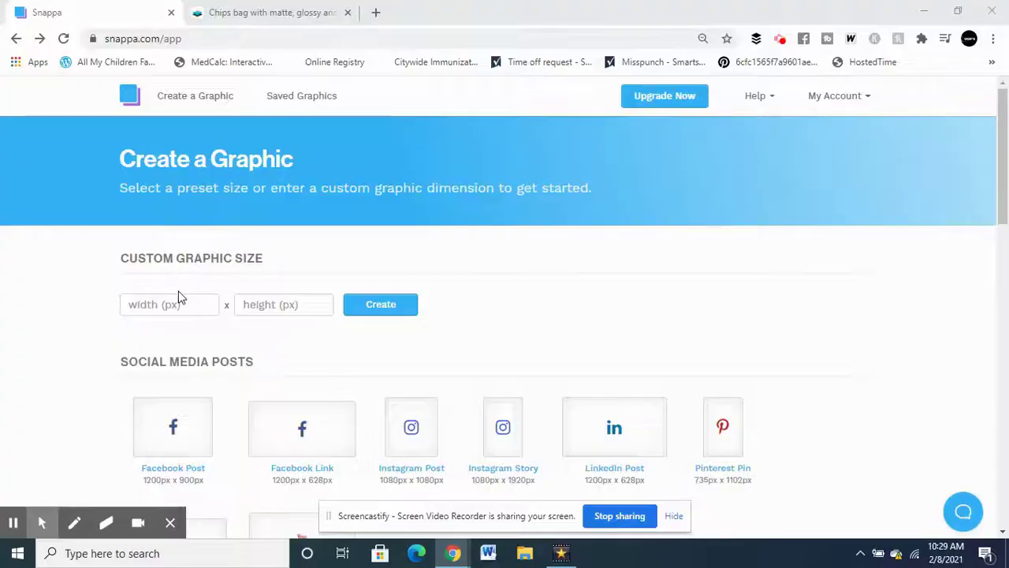
# - Create a blank custom graphic 2012 px wide and 1266 px high
pyautogui.click(179, 303)
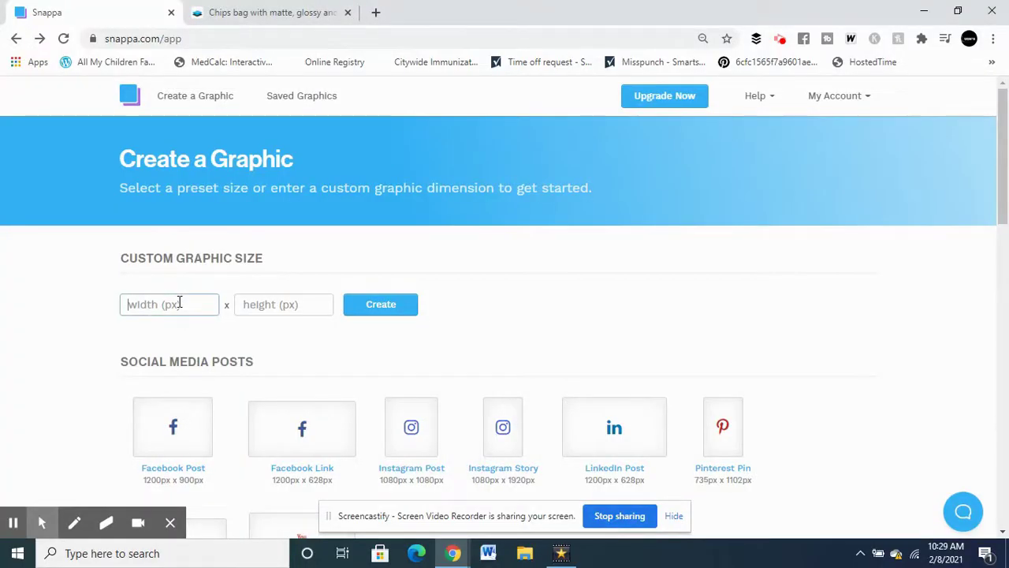
pyautogui.write('12')
pyautogui.press('BackSpace')
pyautogui.press('BackSpace')
pyautogui.write('2012')
pyautogui.click(237, 303)
pyautogui.write('1266')
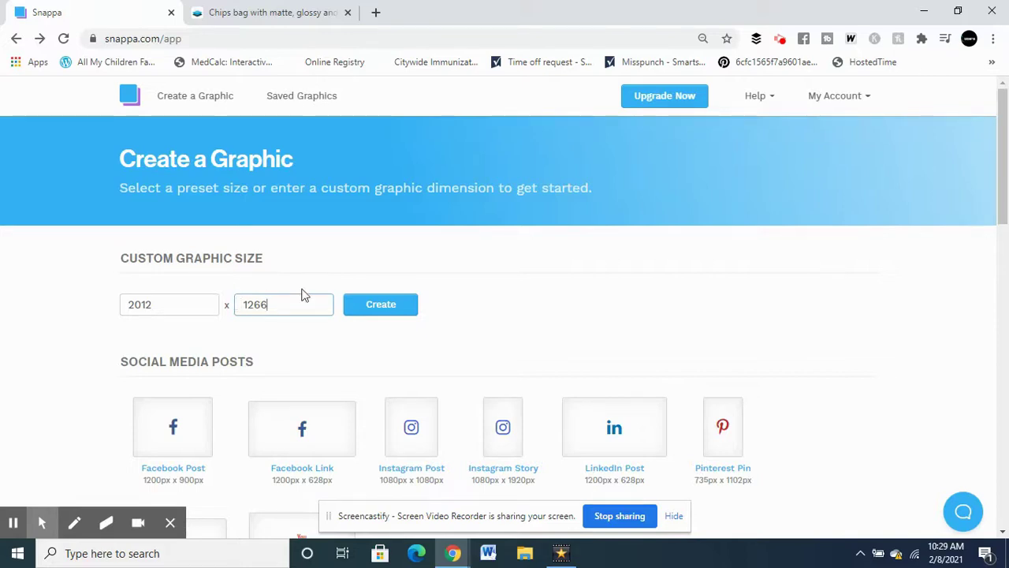
pyautogui.click(386, 306)
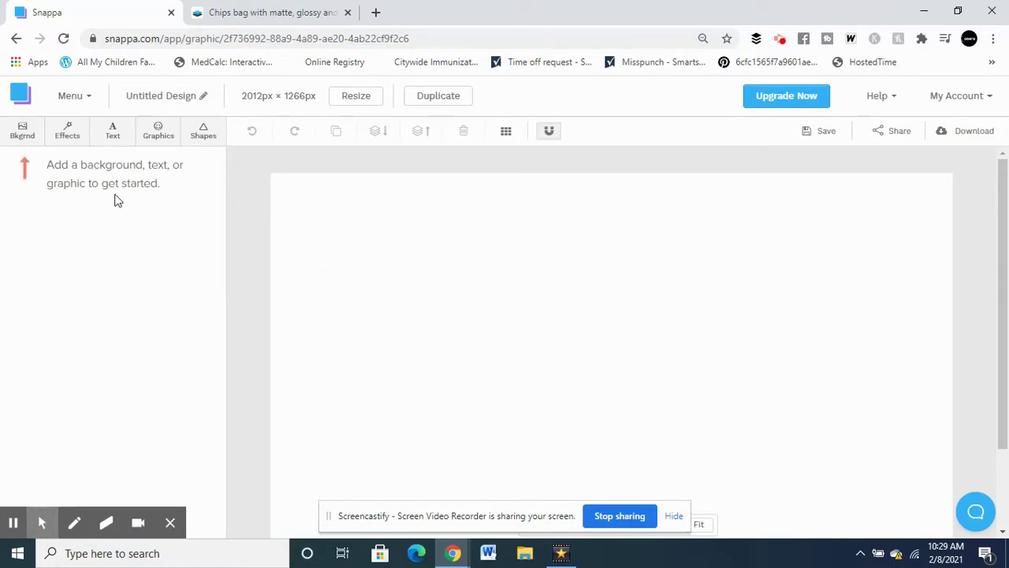
# - Search background photos for 'POTATO CHIPS' and set the ridged chips photo as the background
pyautogui.click(30, 135)
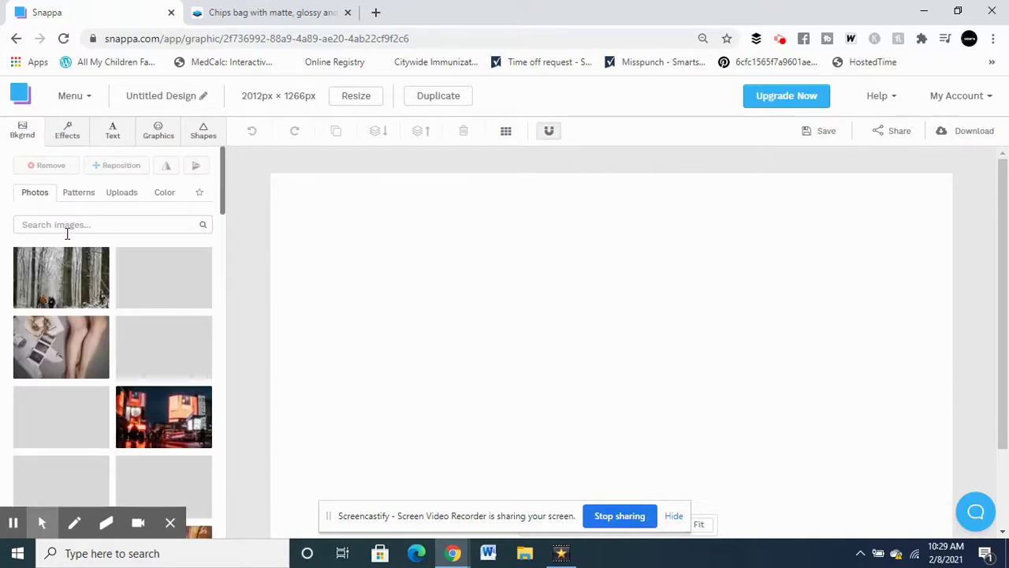
pyautogui.click(69, 224)
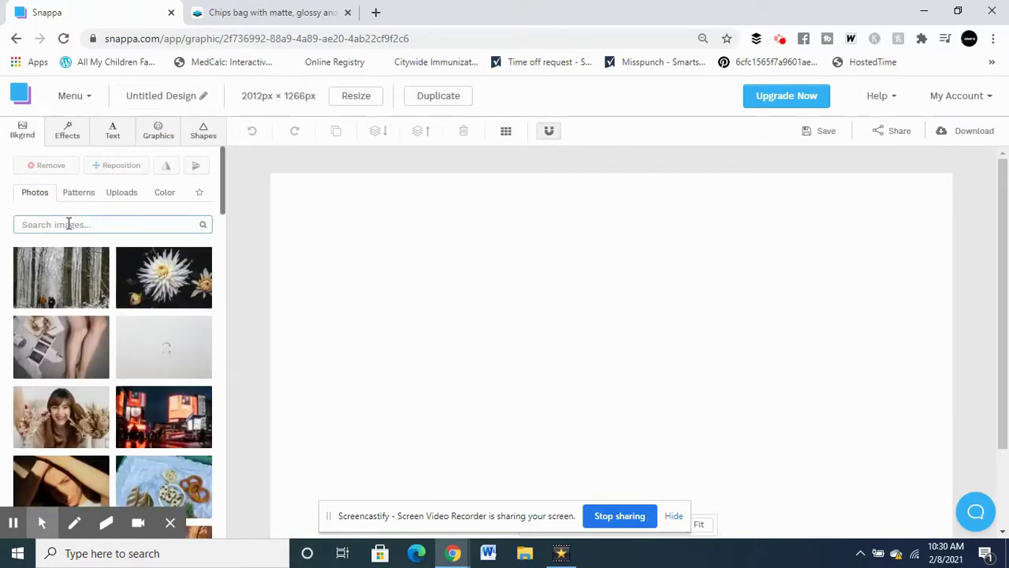
pyautogui.write('POTATO CHIPS')
pyautogui.press('Return')
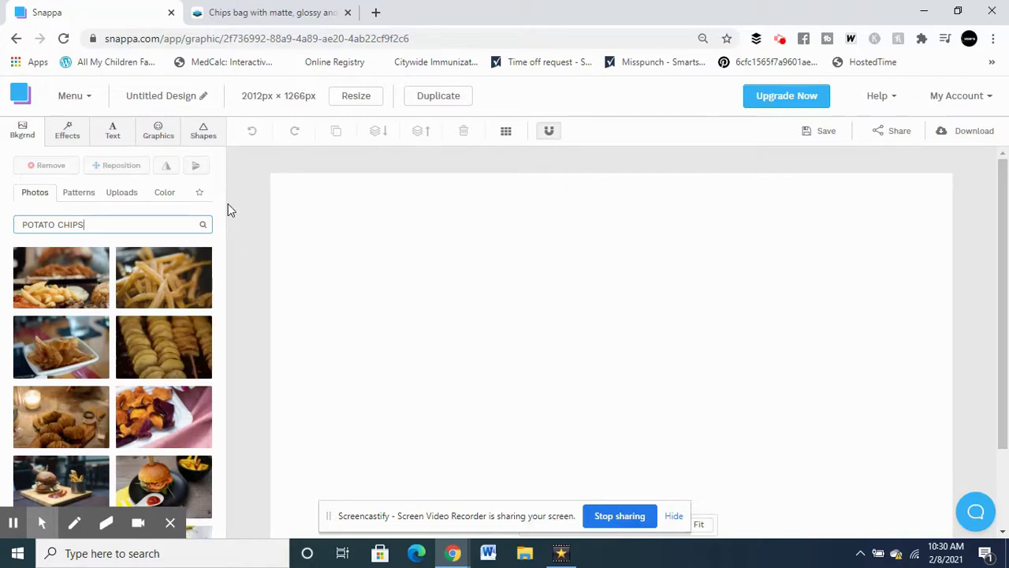
pyautogui.moveTo(226, 202); pyautogui.dragTo(242, 338)
pyautogui.click(182, 323)
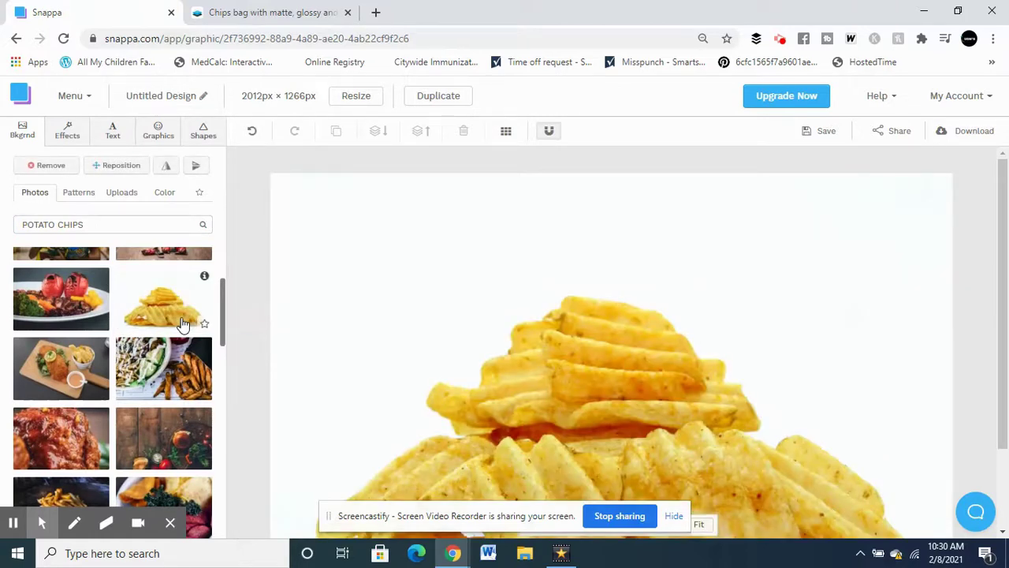
pyautogui.moveTo(997, 262); pyautogui.dragTo(1008, 349)
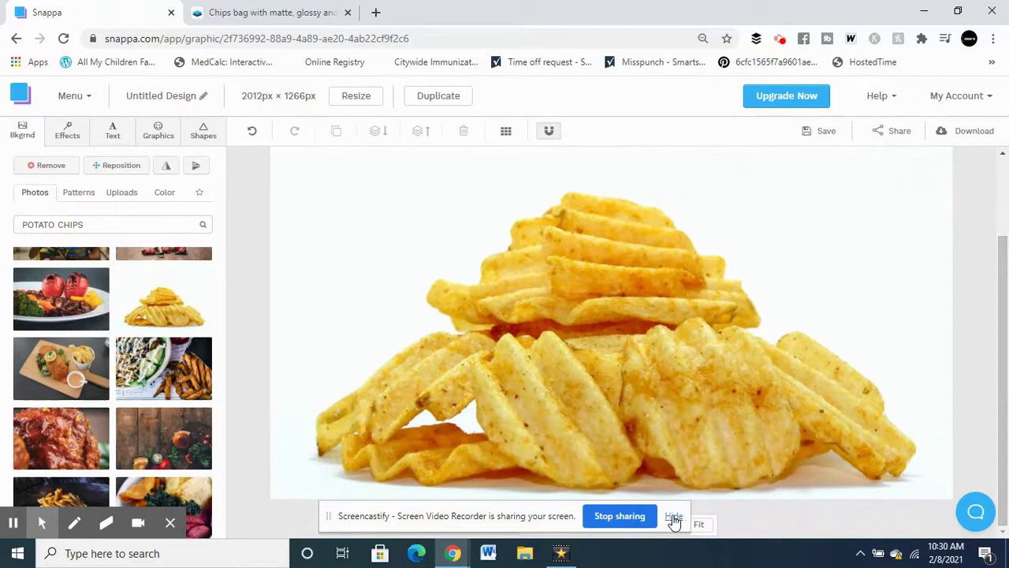
pyautogui.click(672, 516)
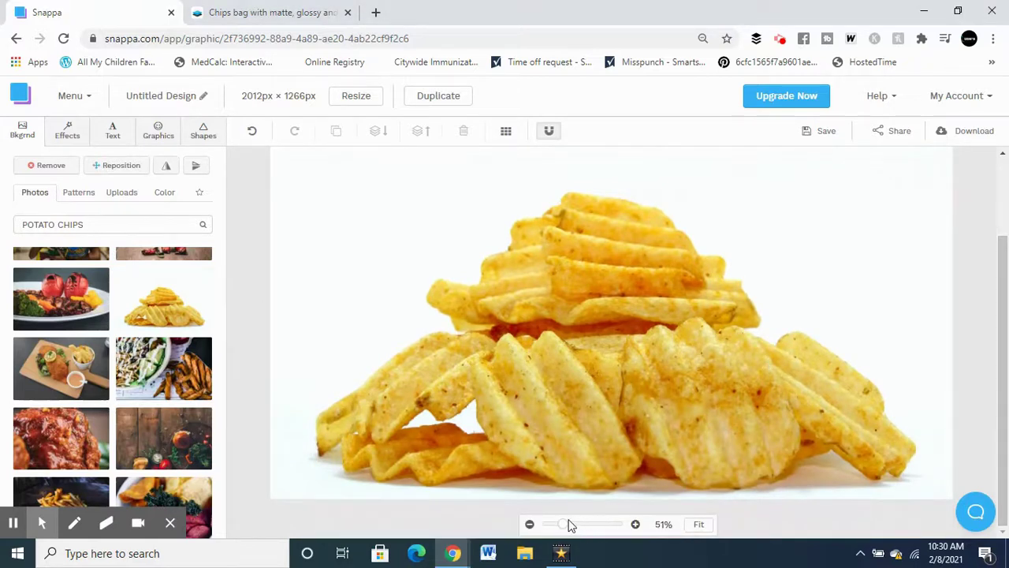
pyautogui.moveTo(560, 527); pyautogui.dragTo(557, 532)
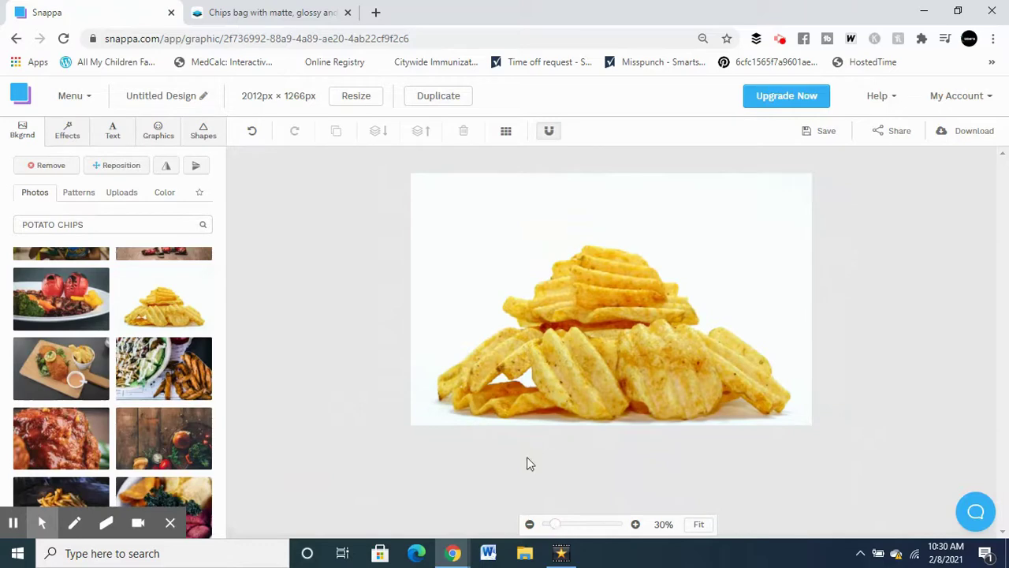
# - Resize the graphic to 1266 × 2012 px, overriding the current design rather than copying it
pyautogui.click(358, 98)
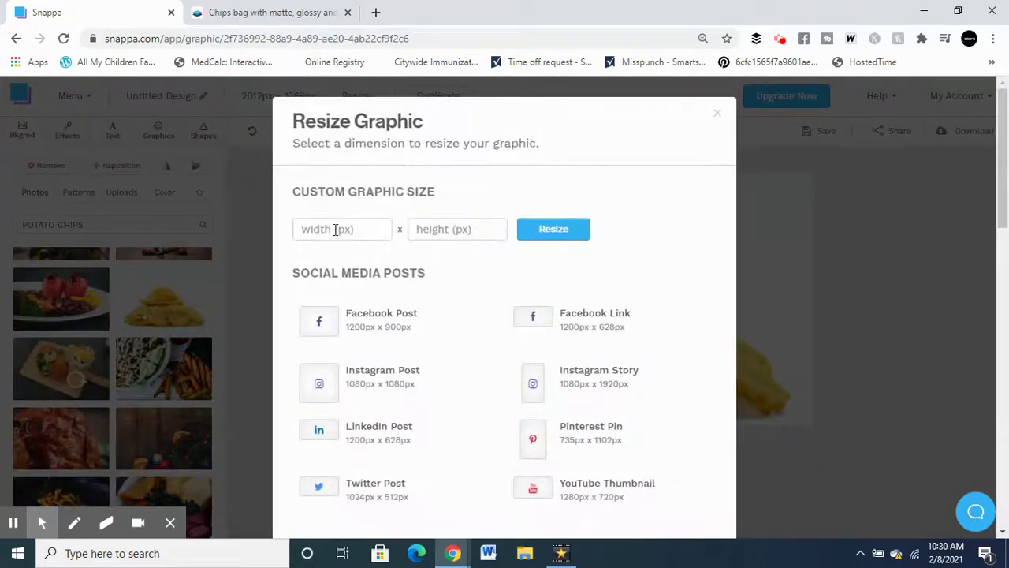
pyautogui.click(335, 230)
pyautogui.write('1266')
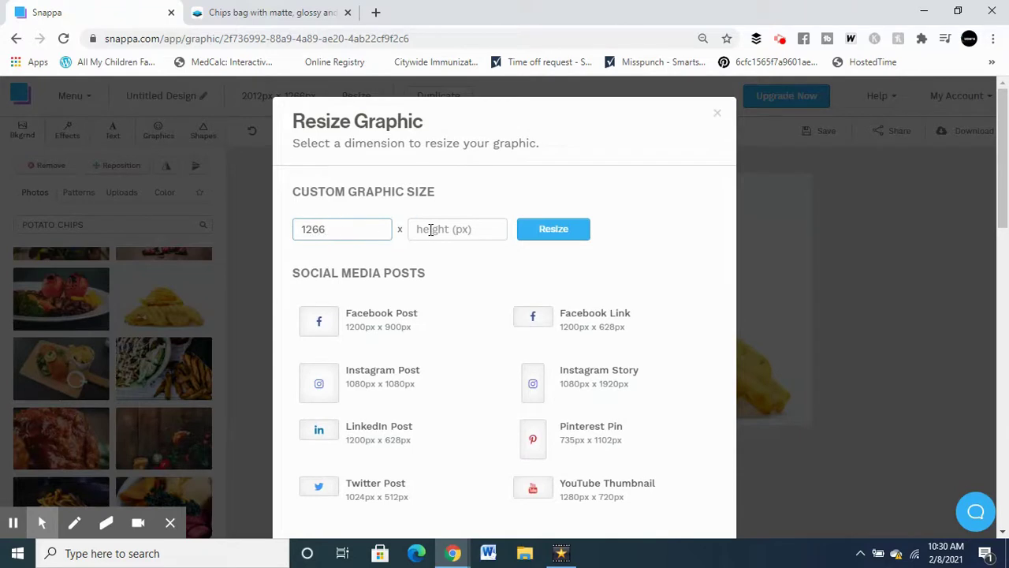
pyautogui.click(430, 229)
pyautogui.write('20')
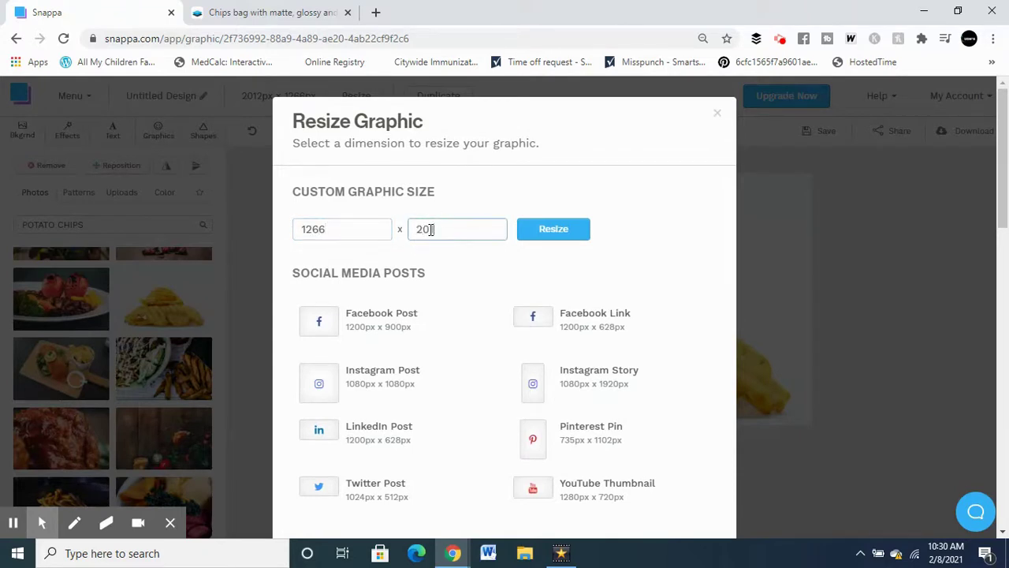
pyautogui.write('12')
pyautogui.click(555, 229)
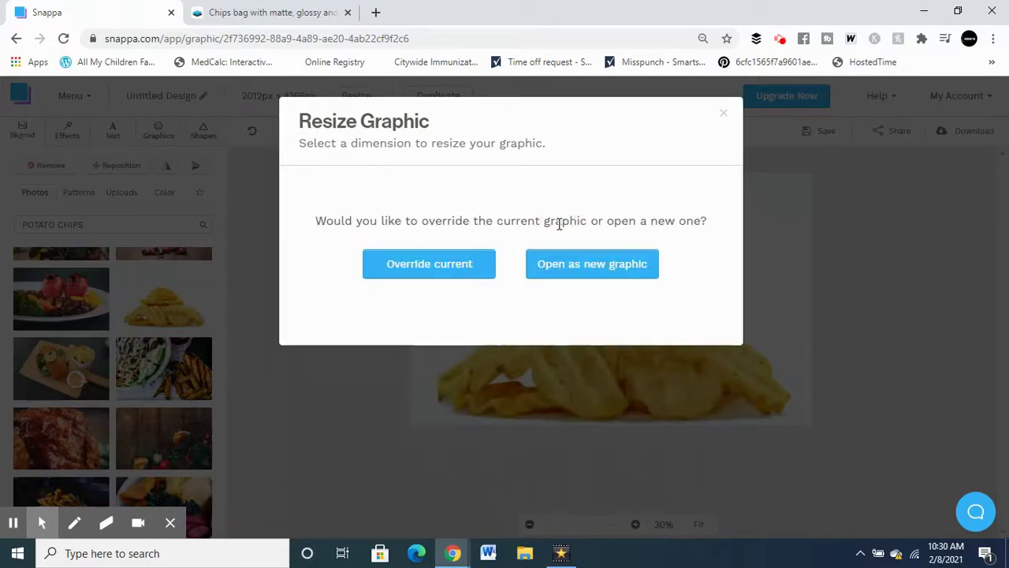
pyautogui.click(446, 272)
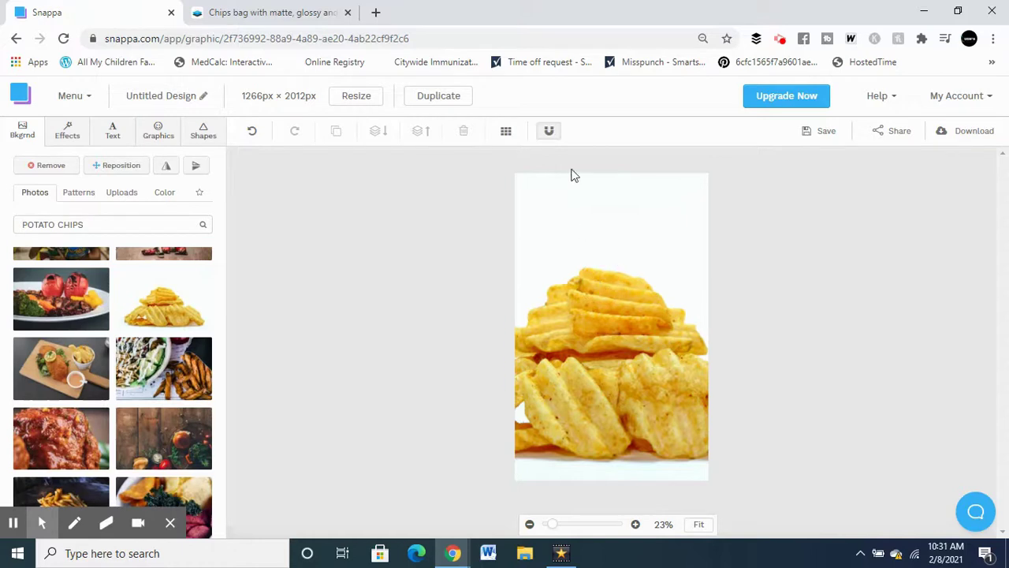
# - Add a heading near the top of the canvas and change its text to FRESH DIRECT
pyautogui.hotkey('ctrl', '-')
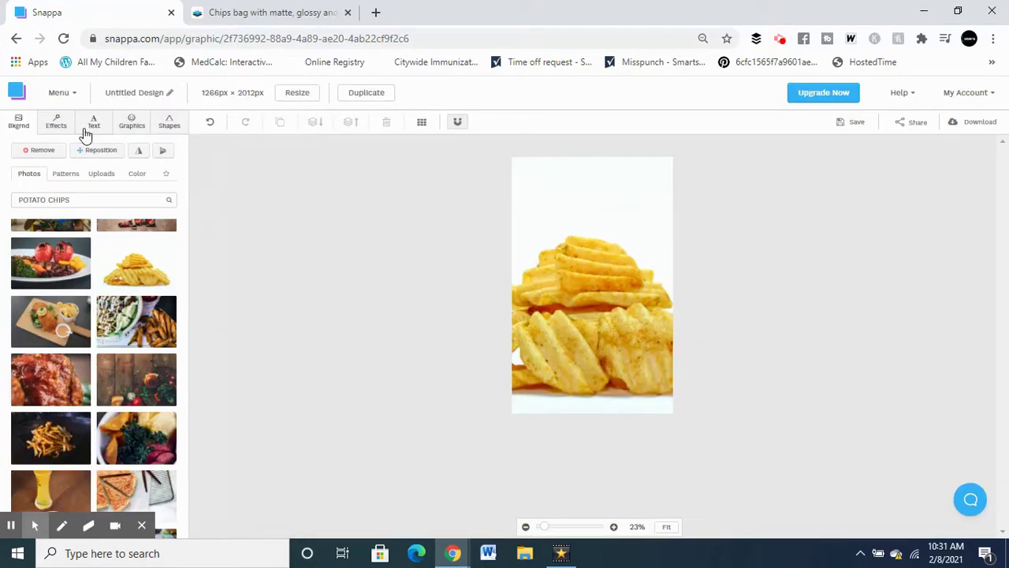
pyautogui.click(87, 131)
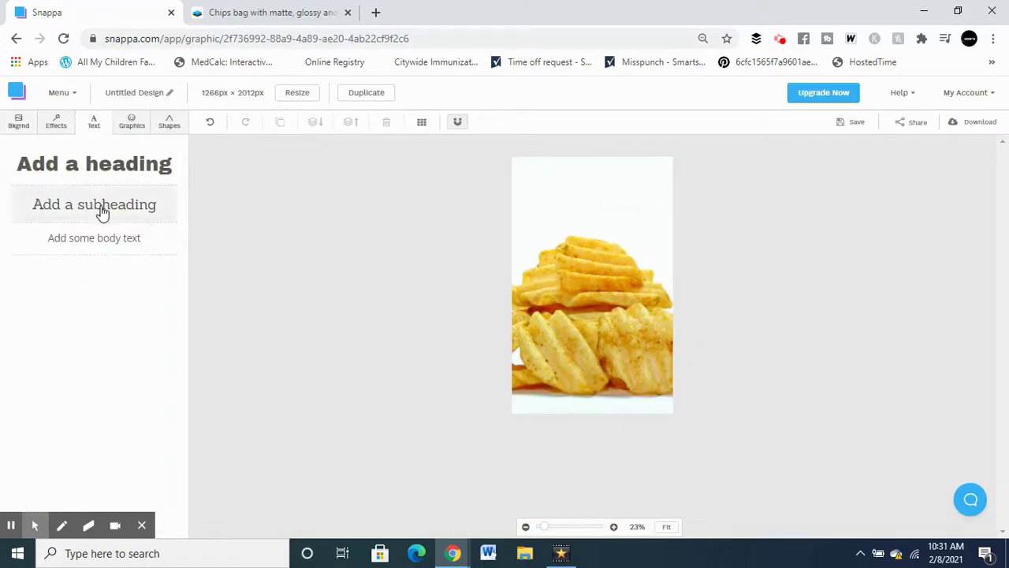
pyautogui.click(105, 176)
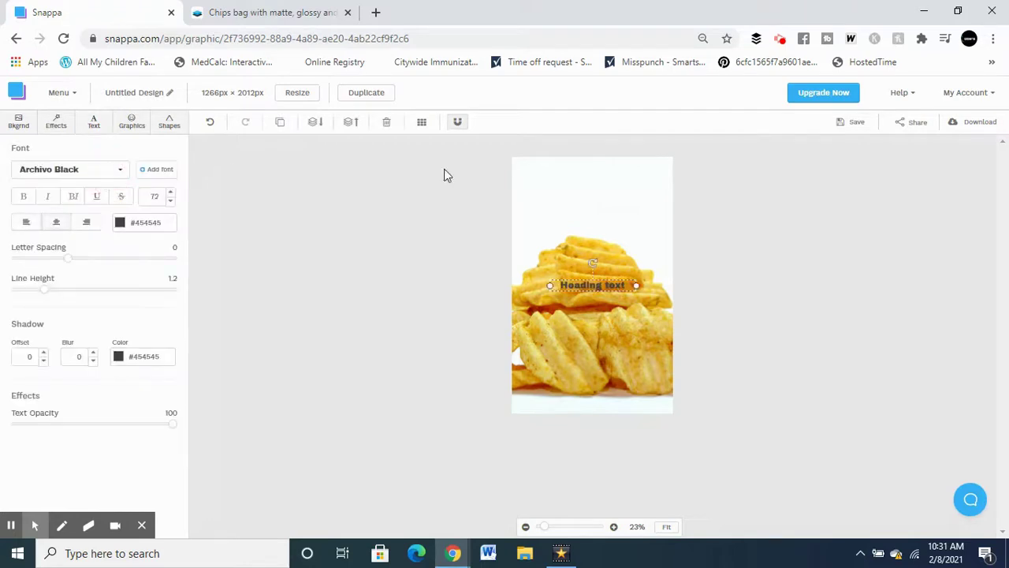
pyautogui.doubleClick(604, 282)
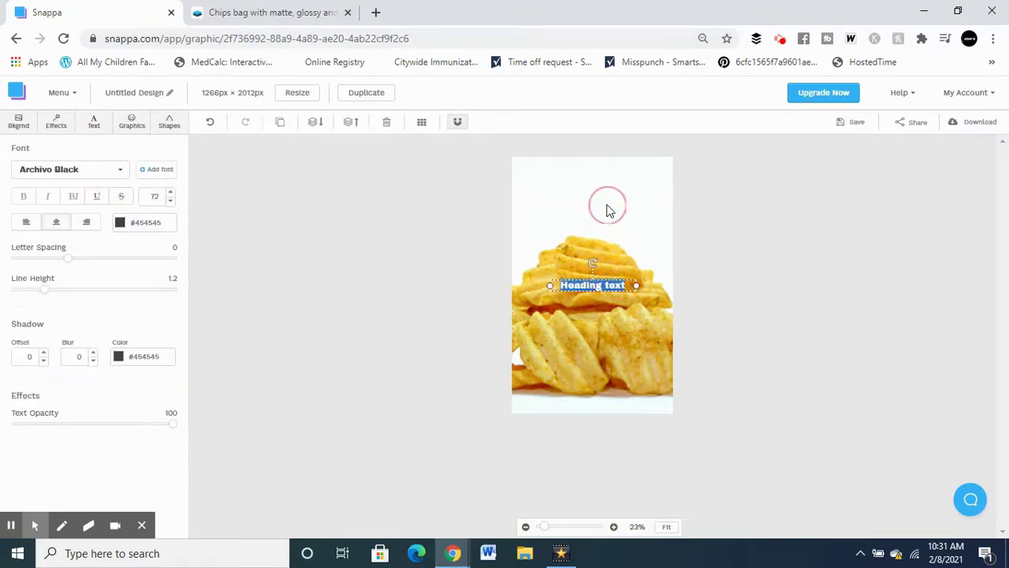
pyautogui.click(607, 210)
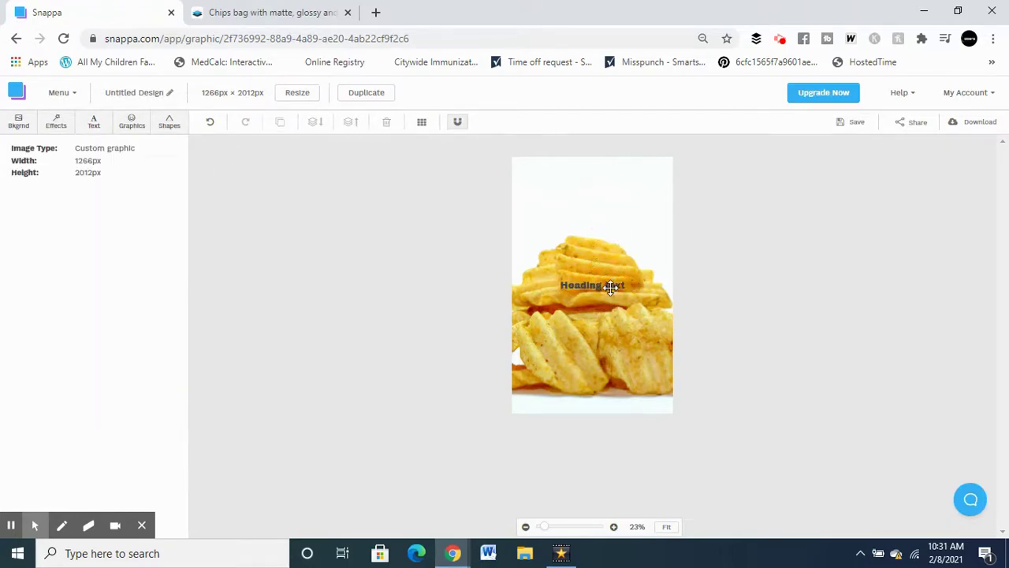
pyautogui.moveTo(610, 286); pyautogui.dragTo(606, 214)
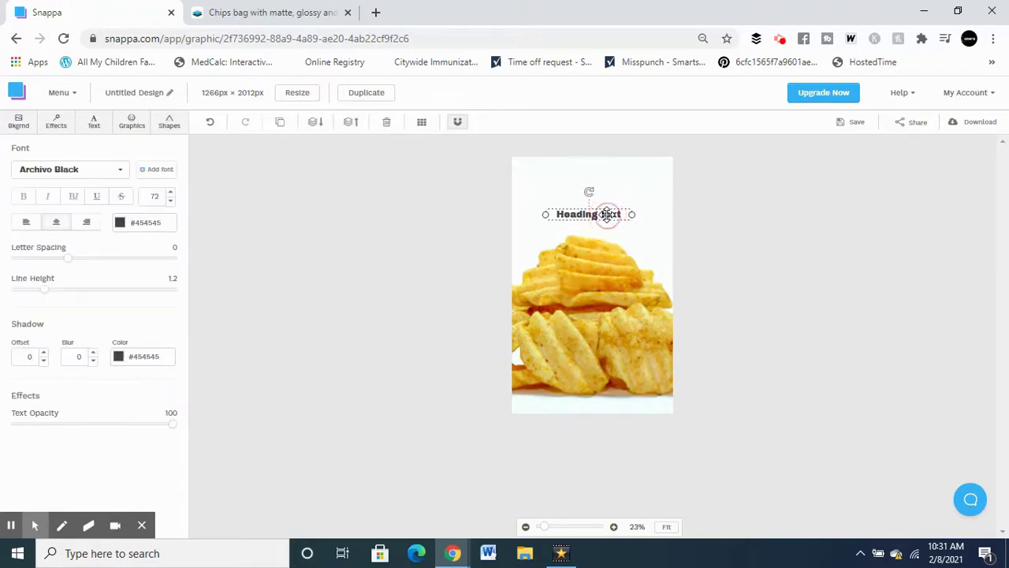
pyautogui.doubleClick(606, 213)
pyautogui.write('FRESH DIRECF')
pyautogui.press('BackSpace')
pyautogui.write('T')
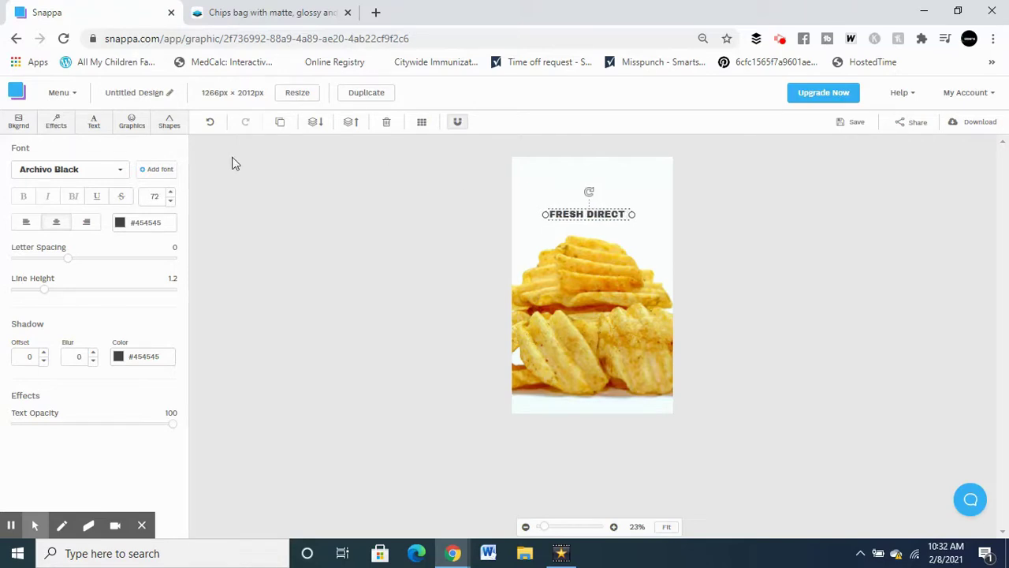
pyautogui.click(96, 127)
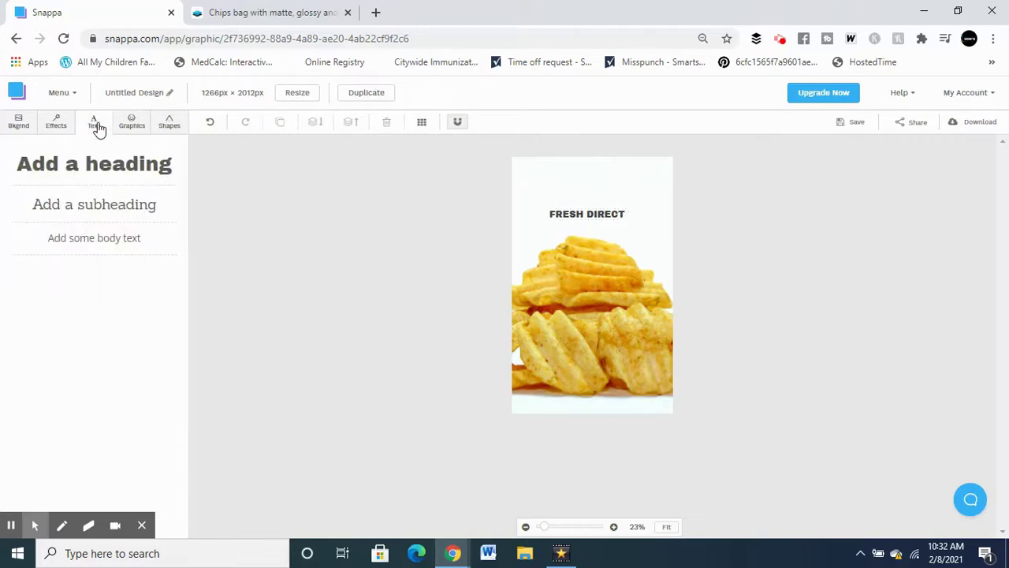
# - Add a second heading and replace its placeholder text with POTATO CHIPS
pyautogui.click(96, 163)
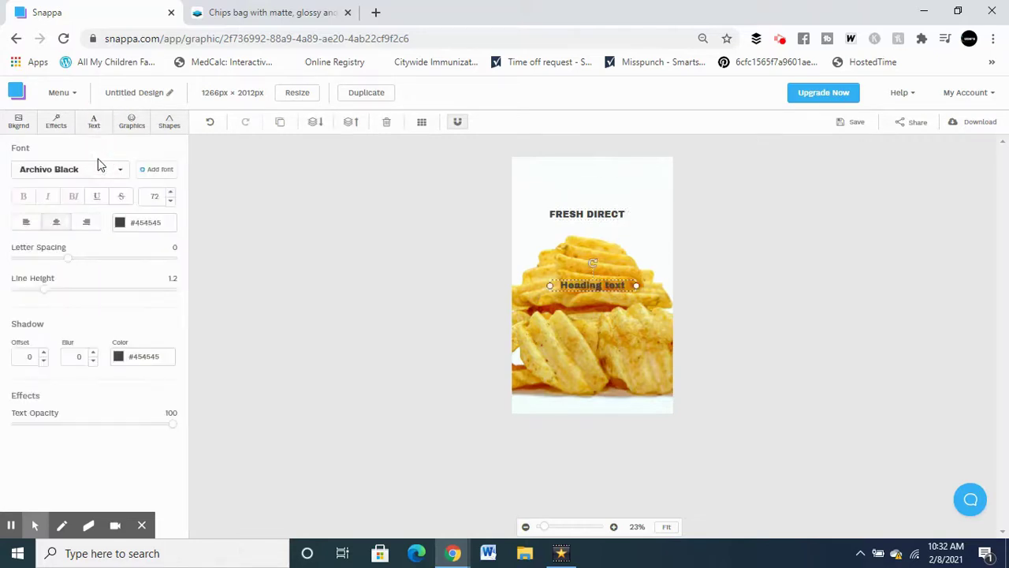
pyautogui.doubleClick(591, 286)
pyautogui.write('POTA')
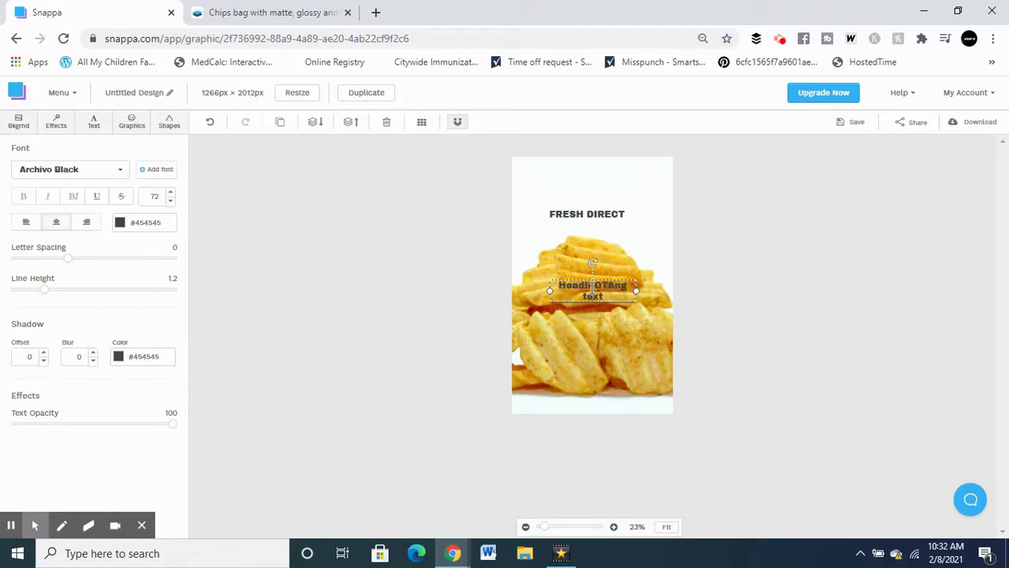
pyautogui.press('BackSpace')
pyautogui.press('BackSpace')
pyautogui.press('BackSpace')
pyautogui.press('BackSpace')
pyautogui.press('BackSpace')
pyautogui.press('BackSpace')
pyautogui.press('BackSpace')
pyautogui.press('BackSpace')
pyautogui.press('BackSpace')
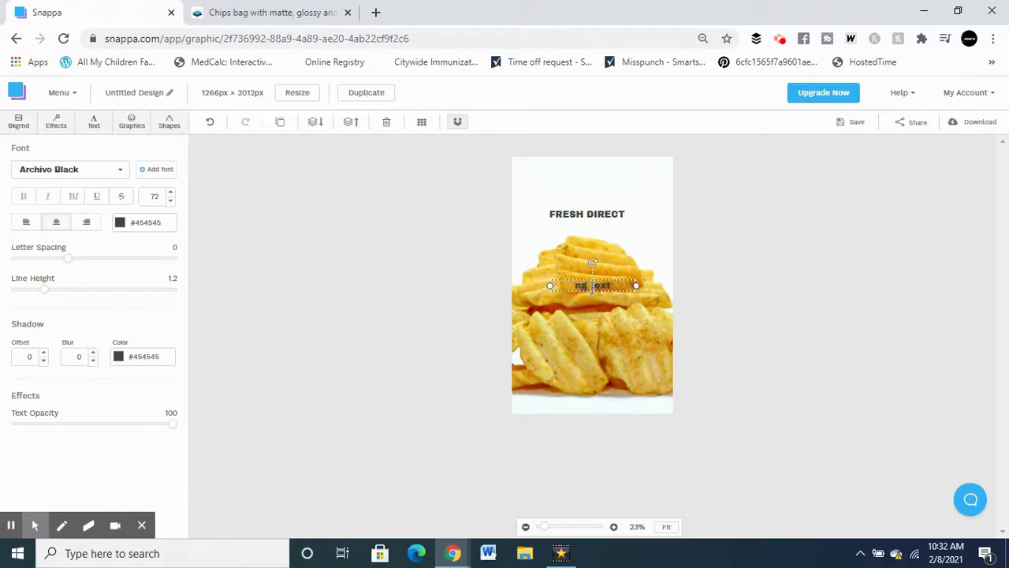
pyautogui.press('Delete')
pyautogui.press('Delete')
pyautogui.press('Delete')
pyautogui.press('Delete')
pyautogui.press('Delete')
pyautogui.press('Delete')
pyautogui.press('Delete')
pyautogui.write('POTATO CHIPS')
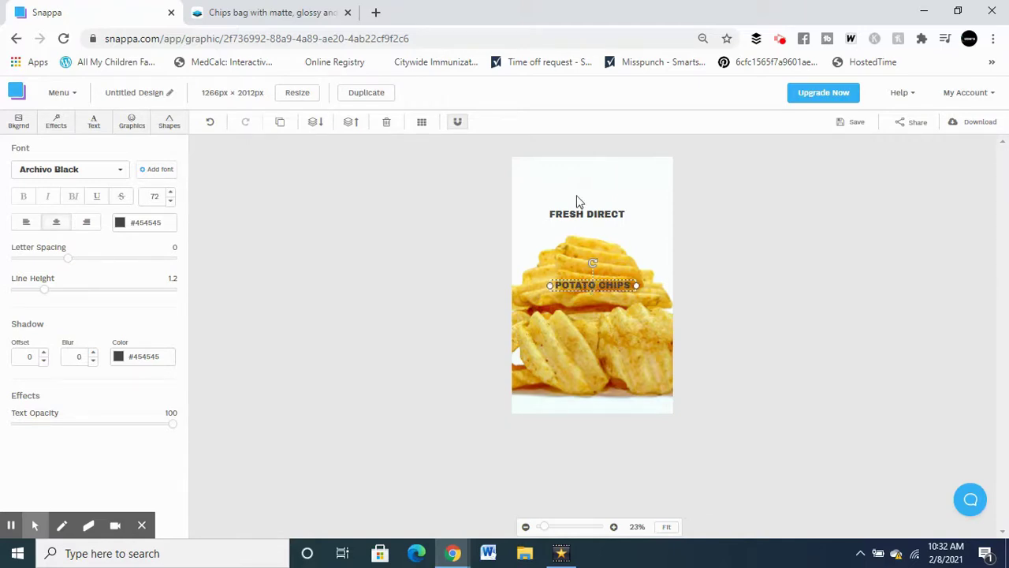
# - Move both headings higher, widen the FRESH DIRECT box, and set it in Bangers
pyautogui.moveTo(578, 212); pyautogui.dragTo(585, 180)
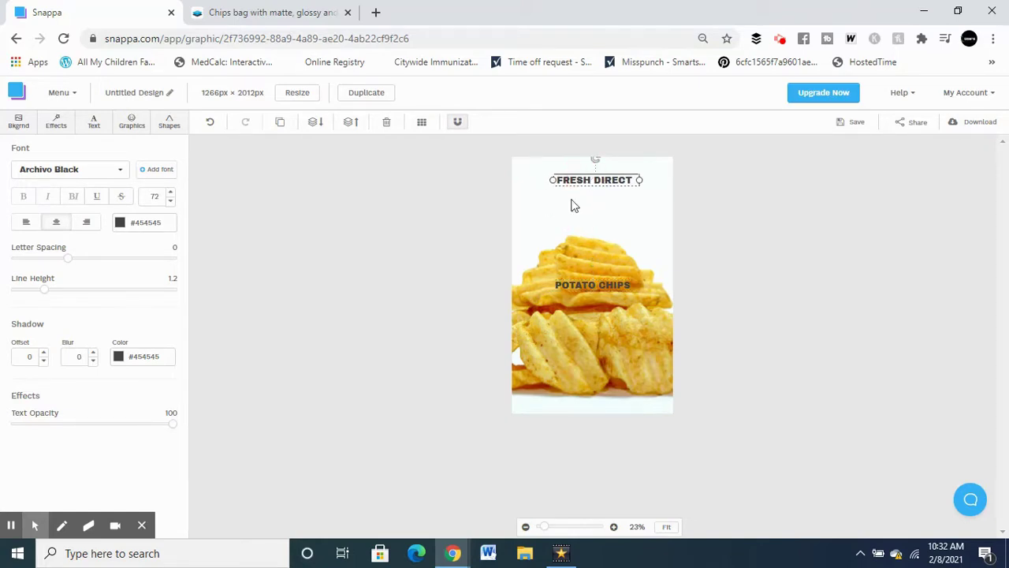
pyautogui.moveTo(584, 288); pyautogui.dragTo(589, 222)
pyautogui.click(578, 181)
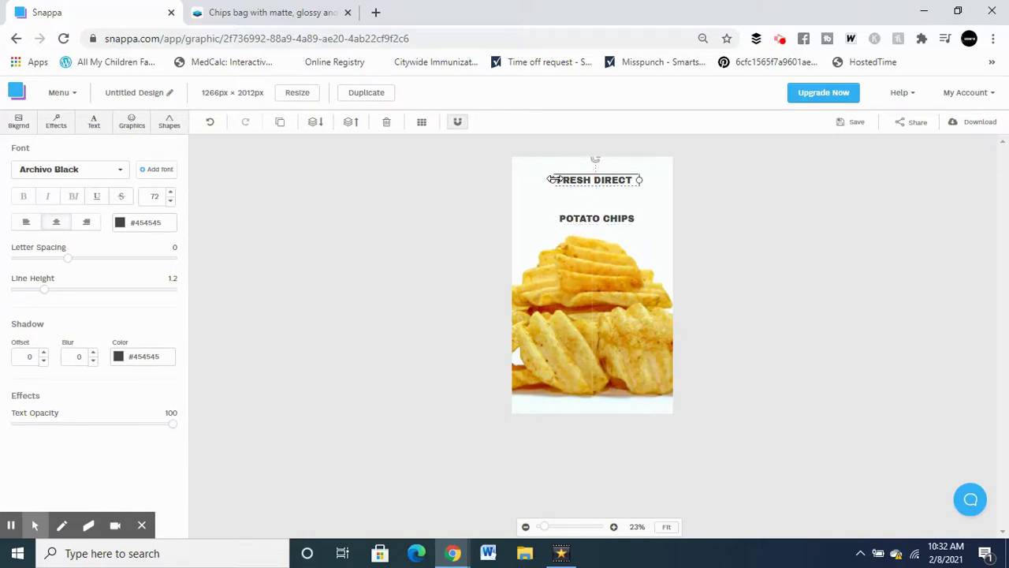
pyautogui.click(552, 180)
pyautogui.moveTo(552, 180); pyautogui.dragTo(506, 187)
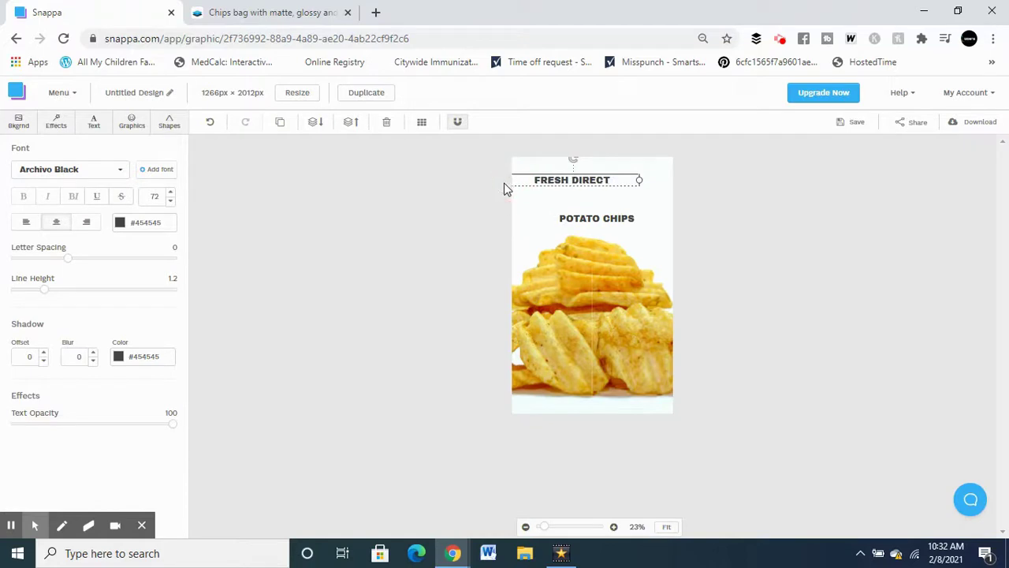
pyautogui.moveTo(638, 180); pyautogui.dragTo(701, 176)
pyautogui.click(701, 176)
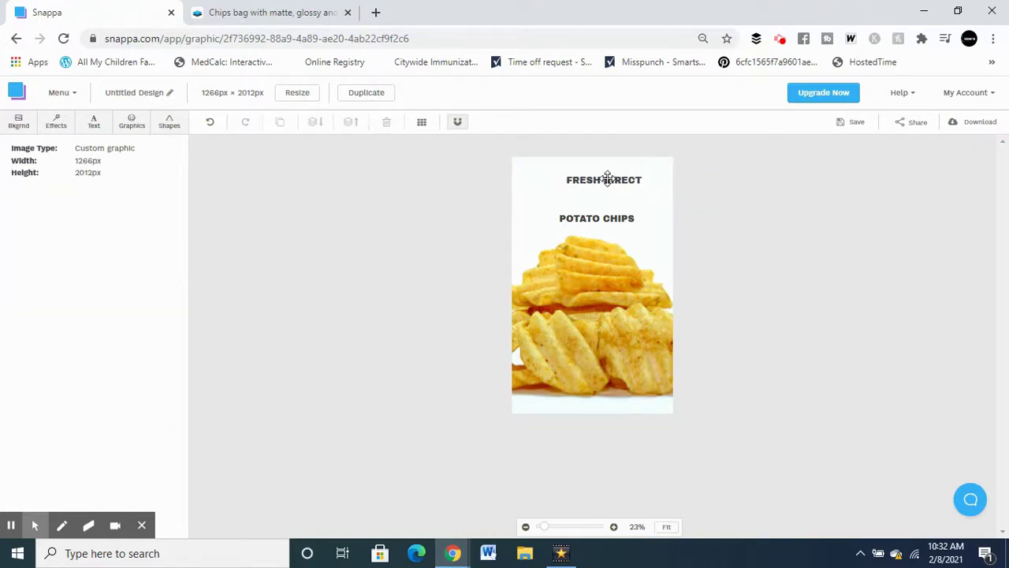
pyautogui.moveTo(608, 178); pyautogui.dragTo(594, 180)
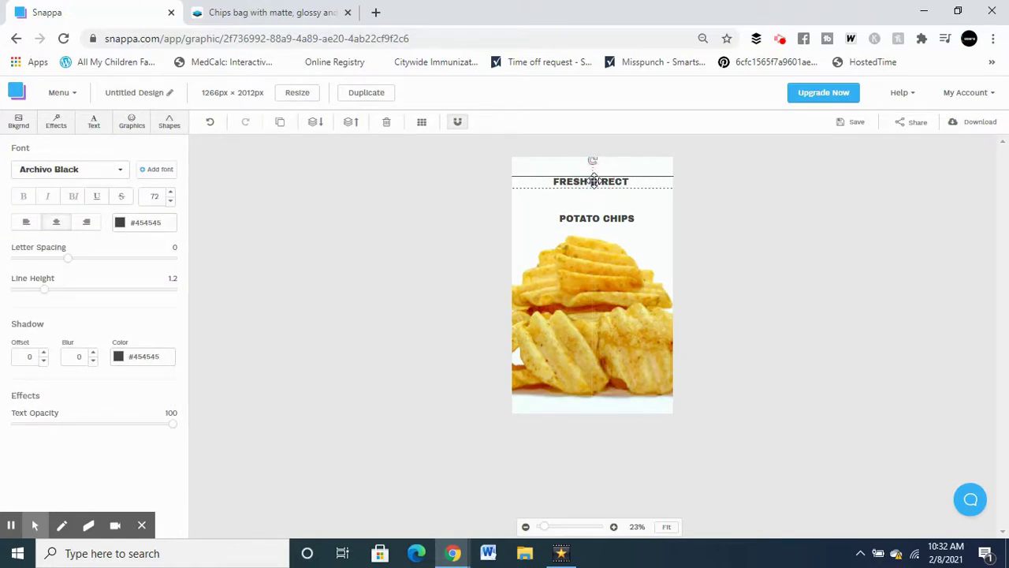
pyautogui.click(116, 178)
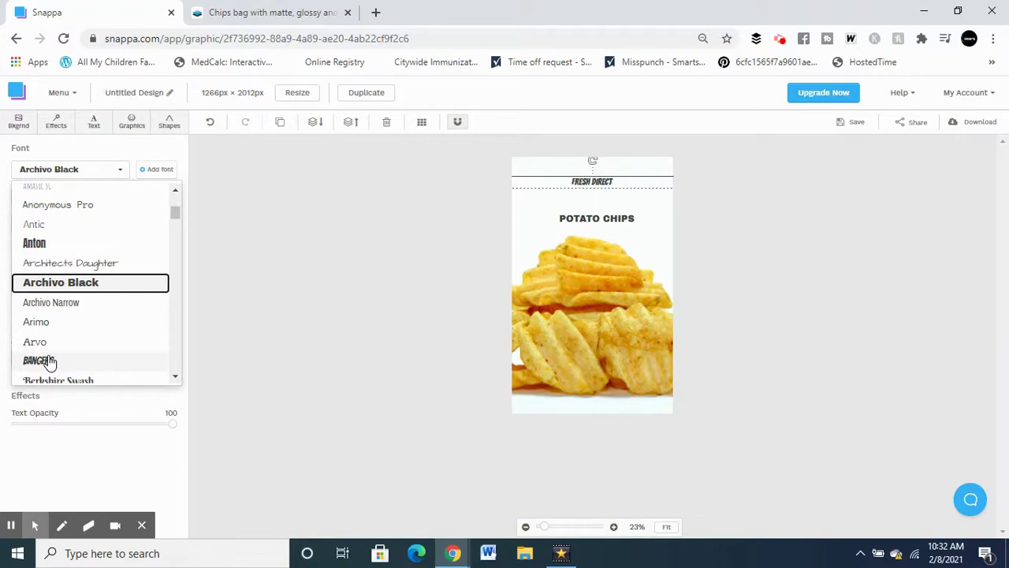
pyautogui.click(49, 361)
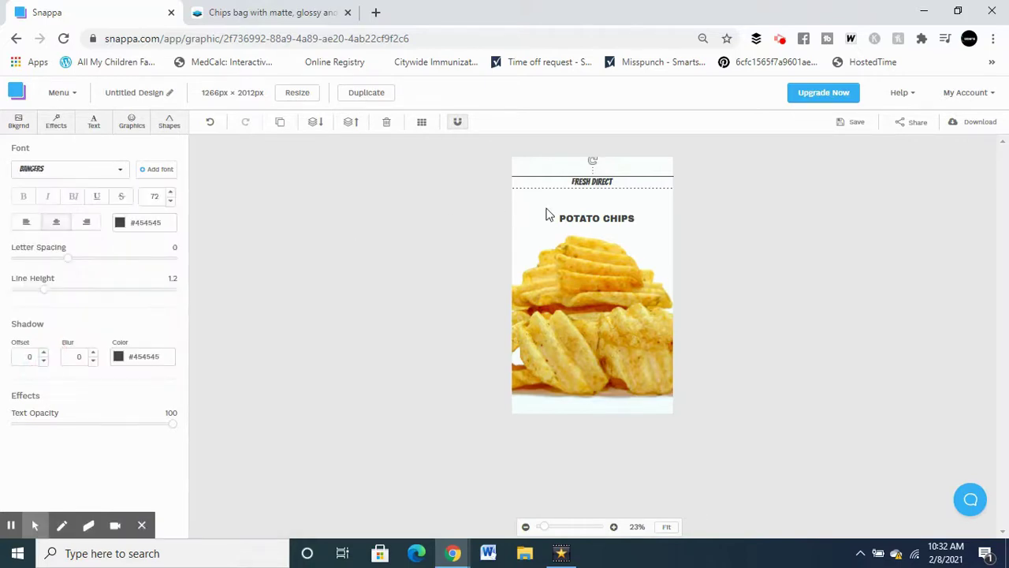
# - Set the POTATO CHIPS heading to font size 100 in Clicker Script
pyautogui.click(605, 221)
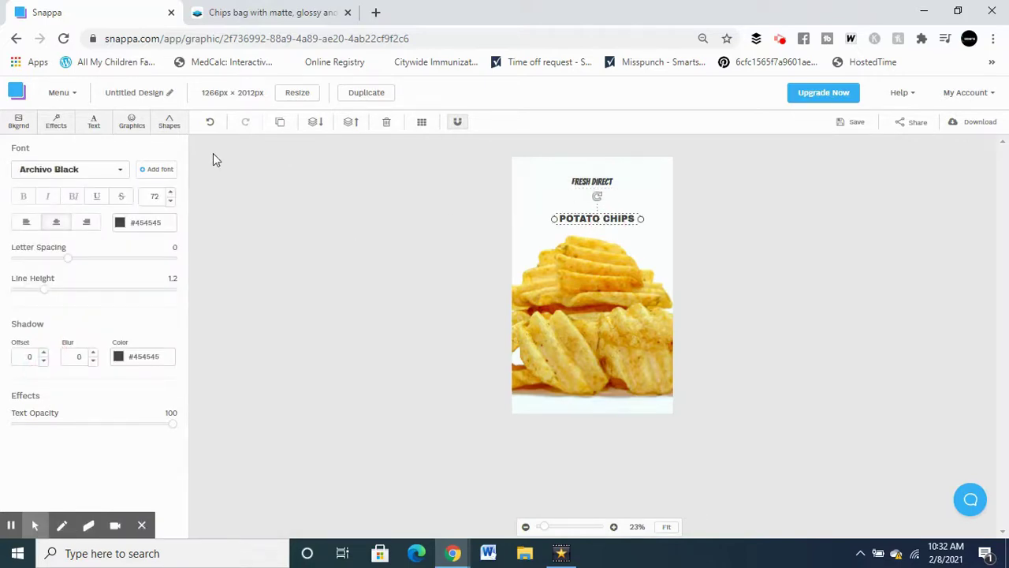
pyautogui.click(155, 194)
pyautogui.write('100')
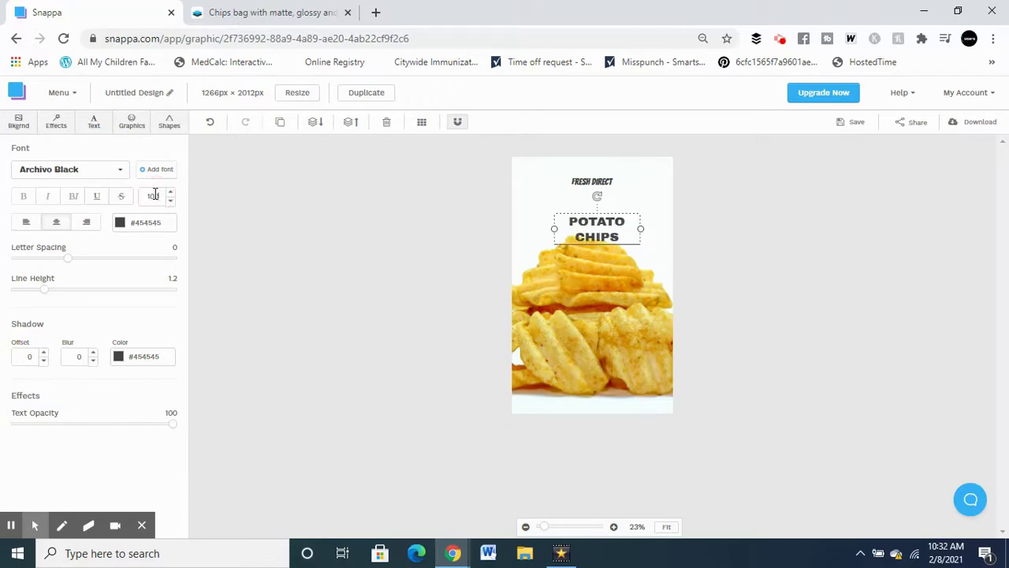
pyautogui.click(99, 178)
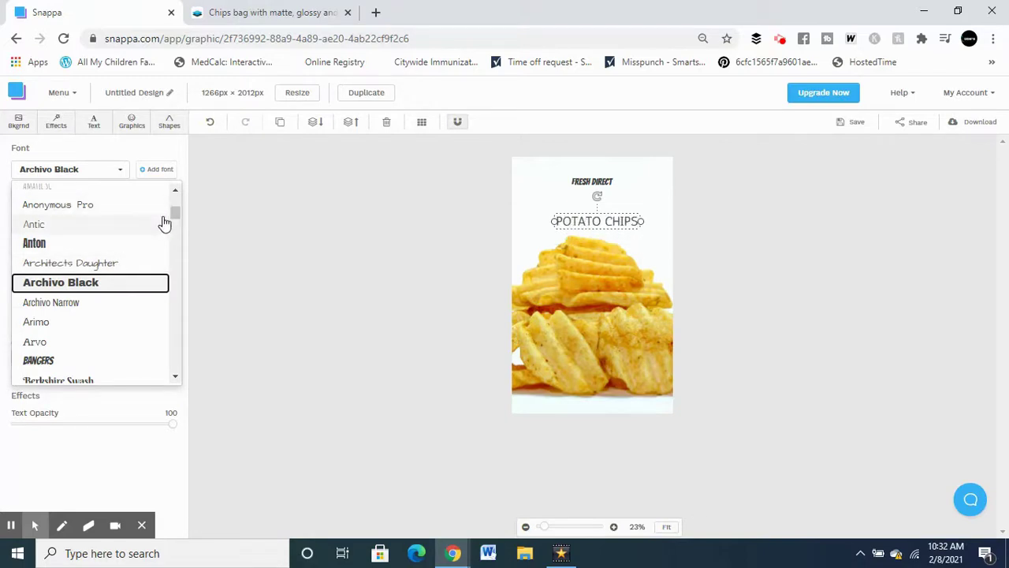
pyautogui.moveTo(176, 211); pyautogui.dragTo(177, 228)
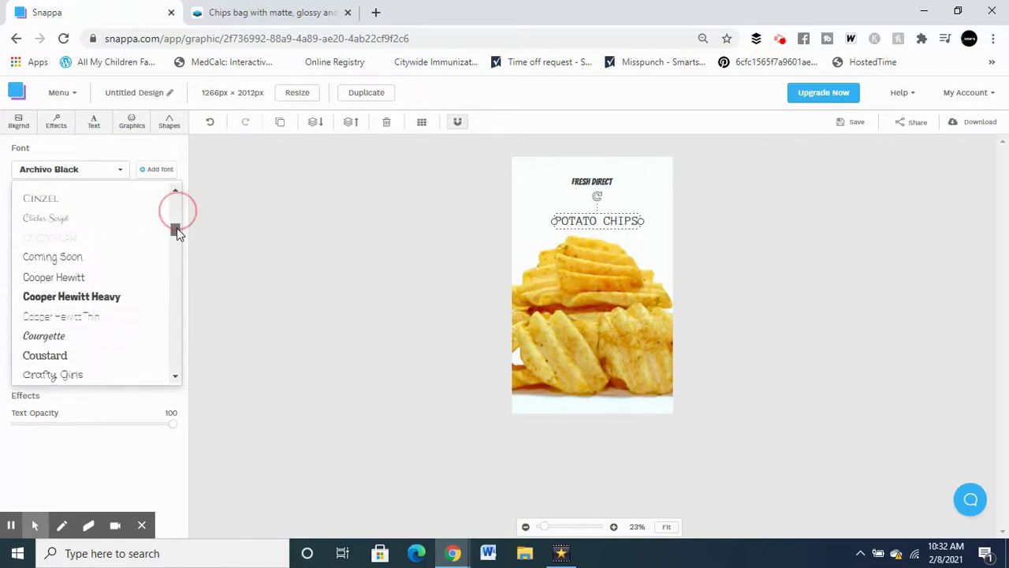
pyautogui.click(93, 209)
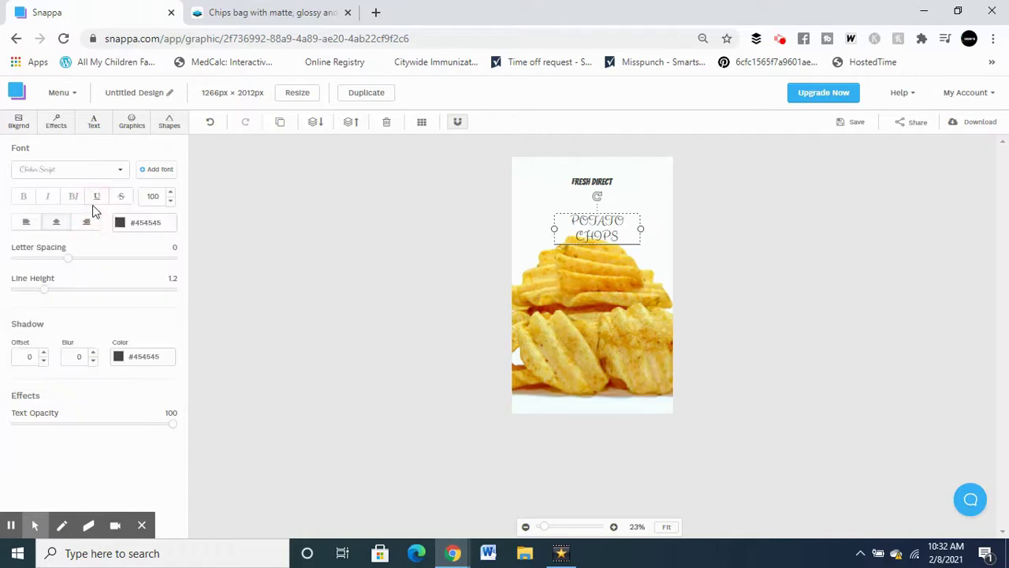
# - Retype the script heading in lowercase and change its font size value
pyautogui.doubleClick(622, 235)
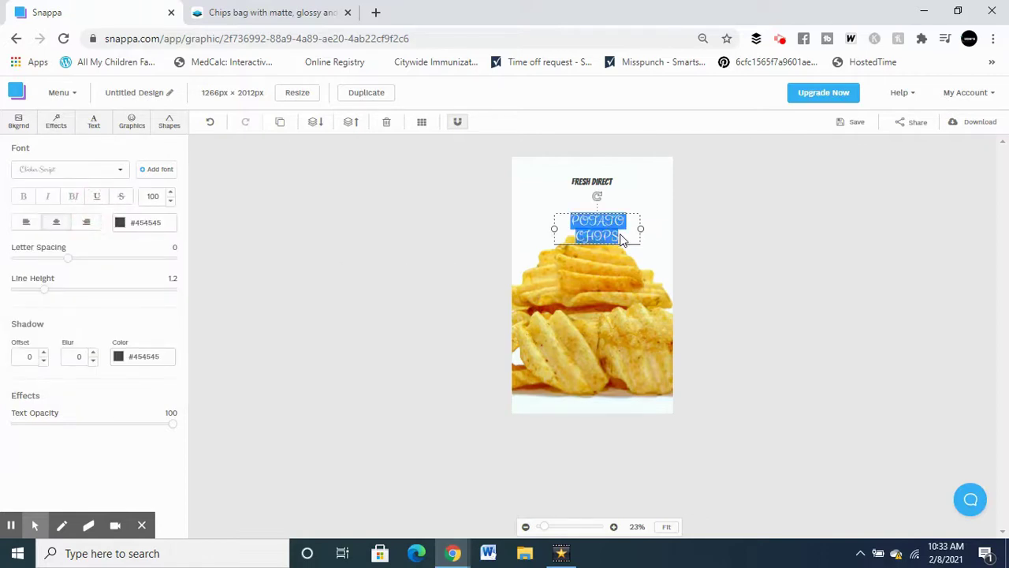
pyautogui.write('P')
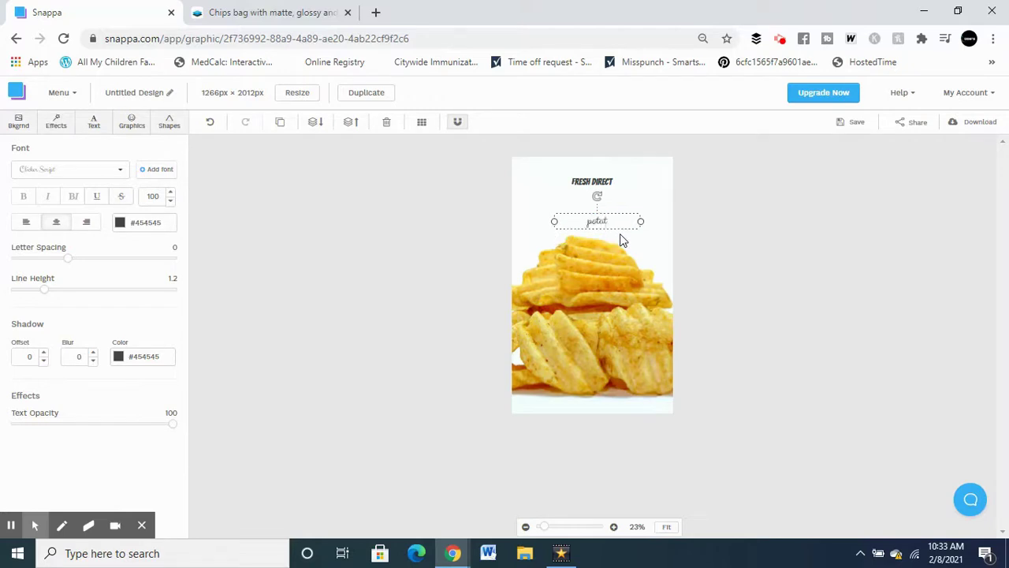
pyautogui.write('otato cho')
pyautogui.write('ps')
pyautogui.doubleClick(152, 196)
pyautogui.write('240')
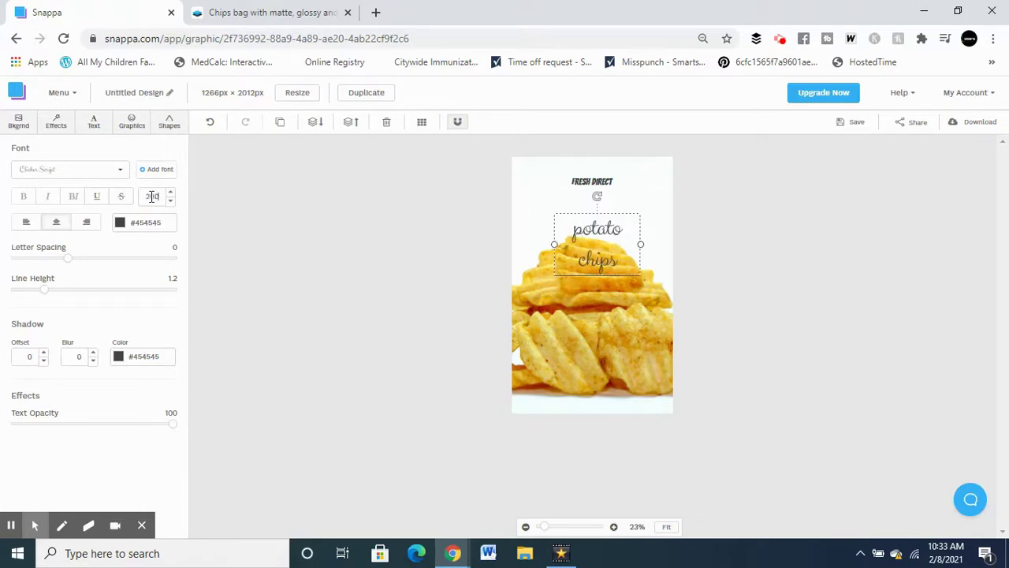
pyautogui.doubleClick(153, 196)
# - Enlarge the script heading to size 500, widen and centre it, letter spacing -4, line height 0.8
pyautogui.click(152, 197)
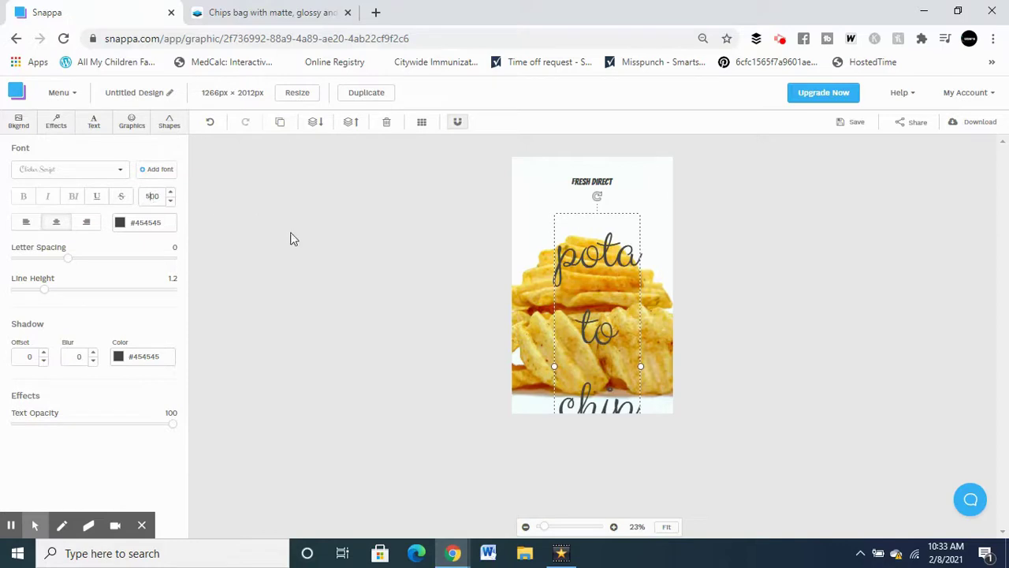
pyautogui.moveTo(641, 367); pyautogui.dragTo(798, 336)
pyautogui.click(587, 229)
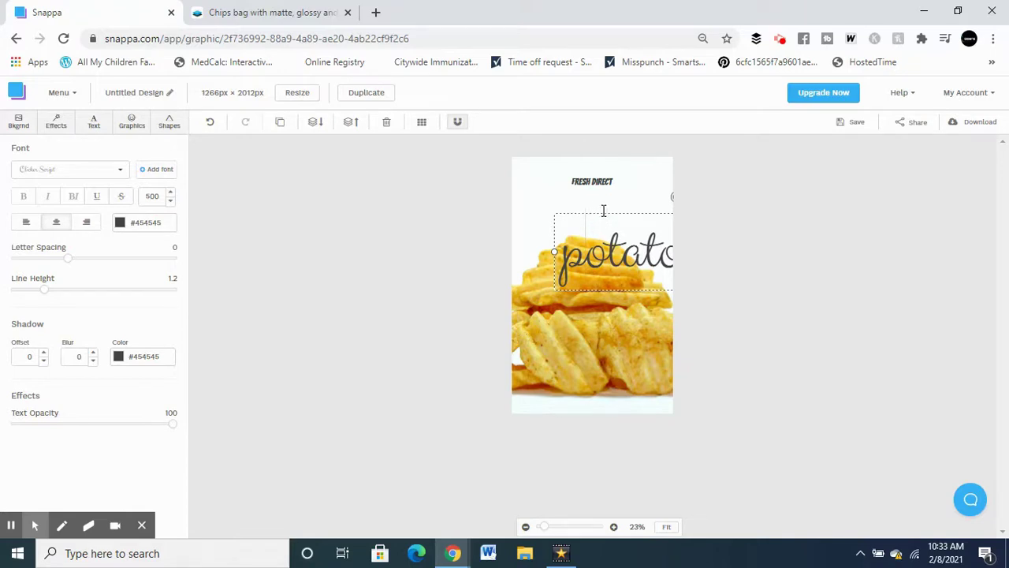
pyautogui.moveTo(603, 213); pyautogui.dragTo(511, 286)
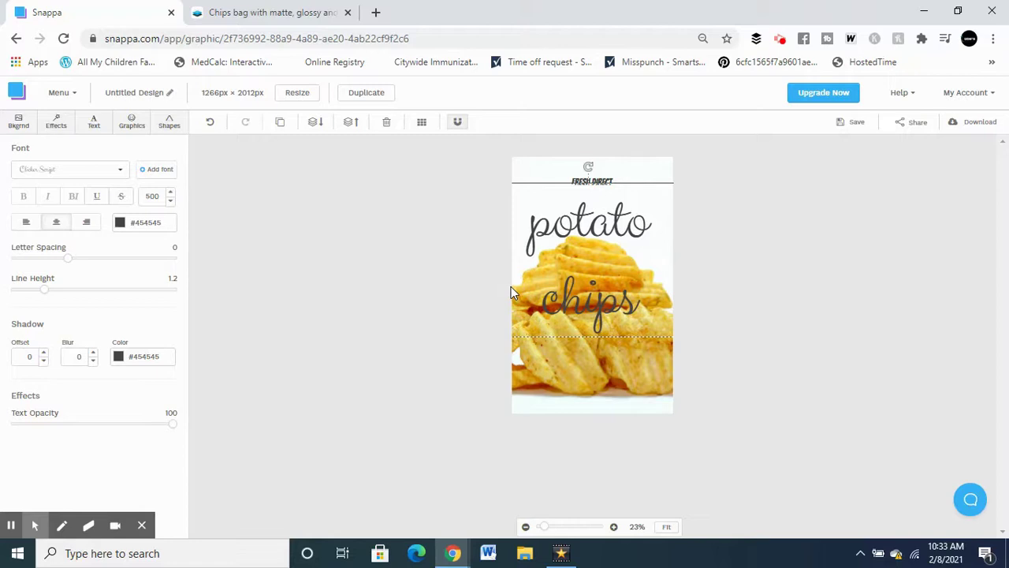
pyautogui.moveTo(71, 263); pyautogui.dragTo(8, 291)
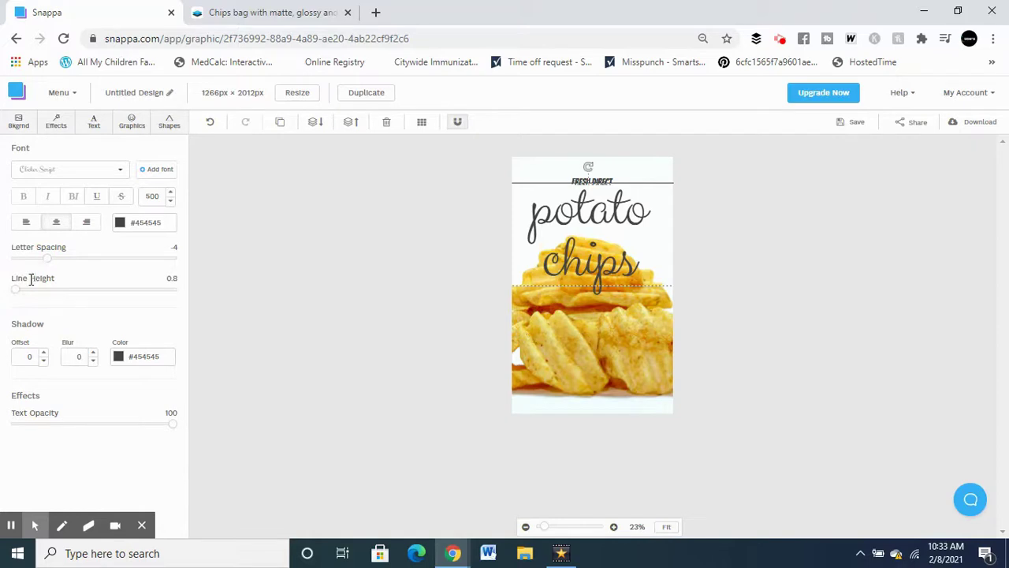
pyautogui.moveTo(18, 289); pyautogui.dragTo(4, 292)
pyautogui.click(524, 314)
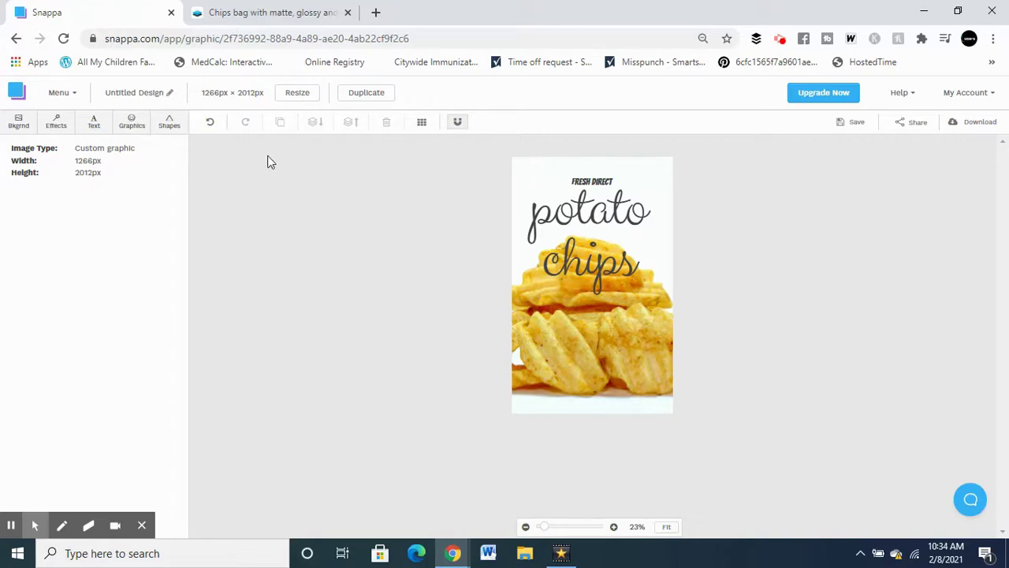
# - Save the design and download it as a high-res PNG
pyautogui.click(14, 134)
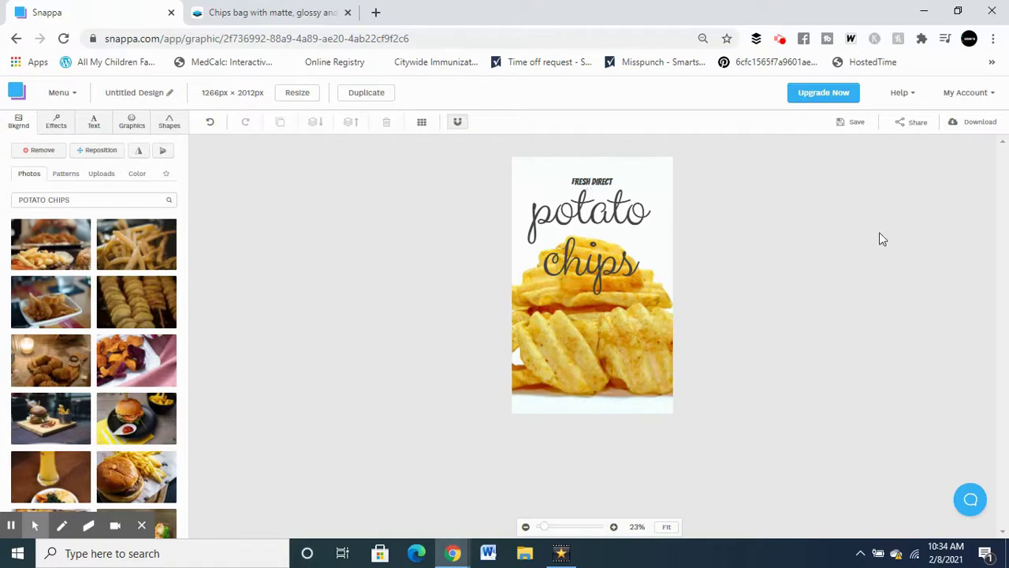
pyautogui.click(856, 124)
pyautogui.click(983, 123)
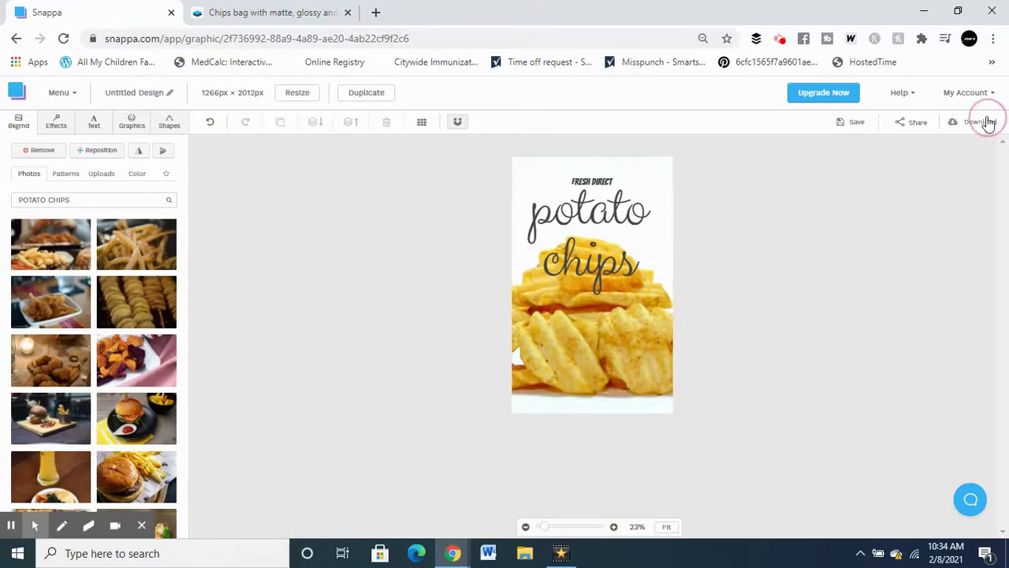
pyautogui.click(918, 123)
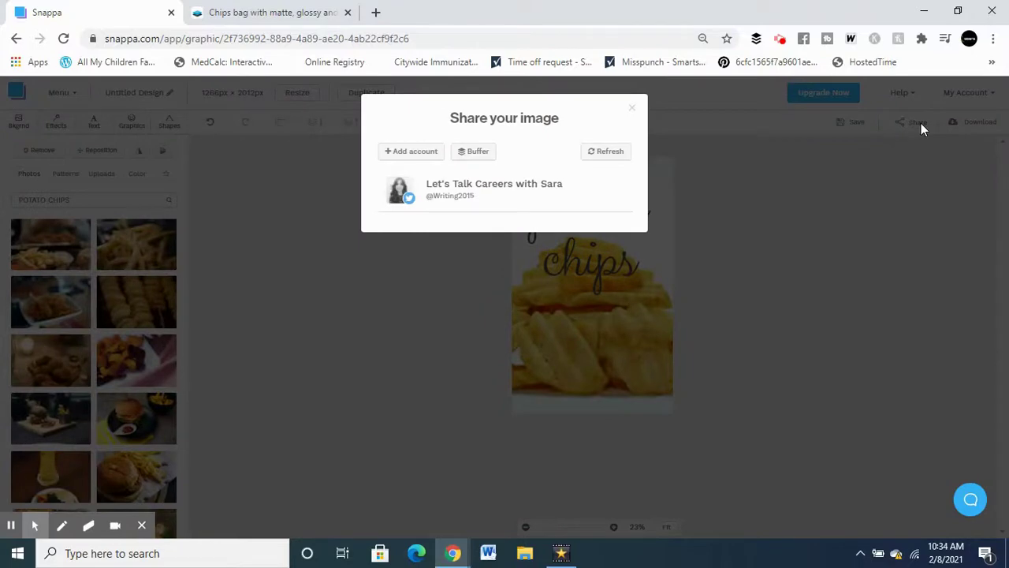
pyautogui.click(631, 108)
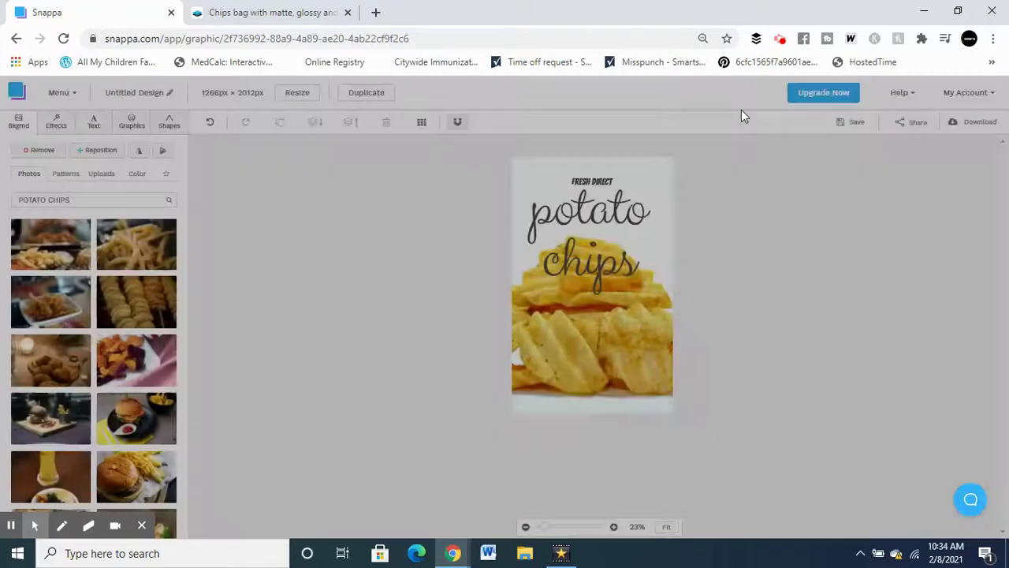
pyautogui.click(984, 124)
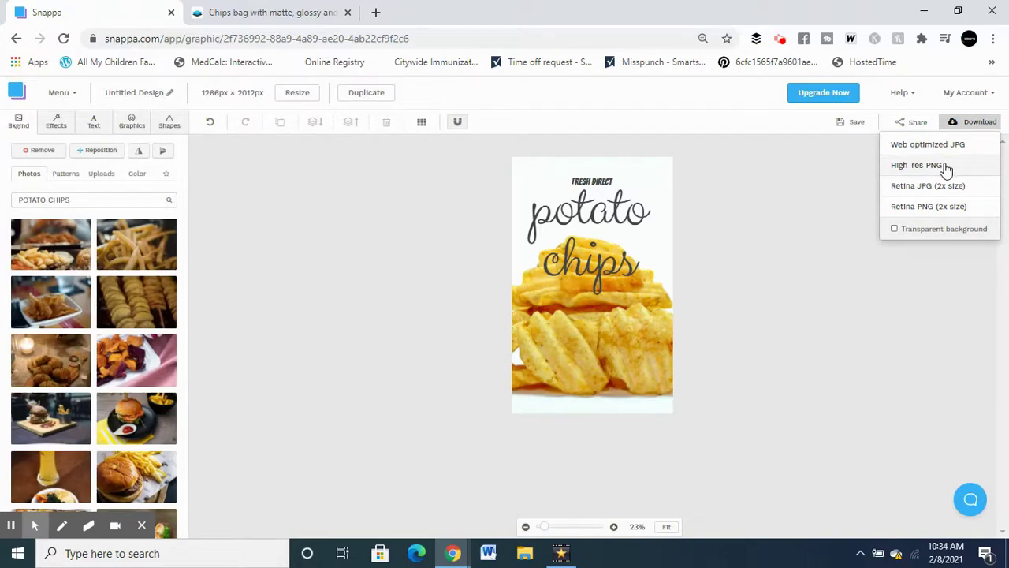
pyautogui.click(946, 168)
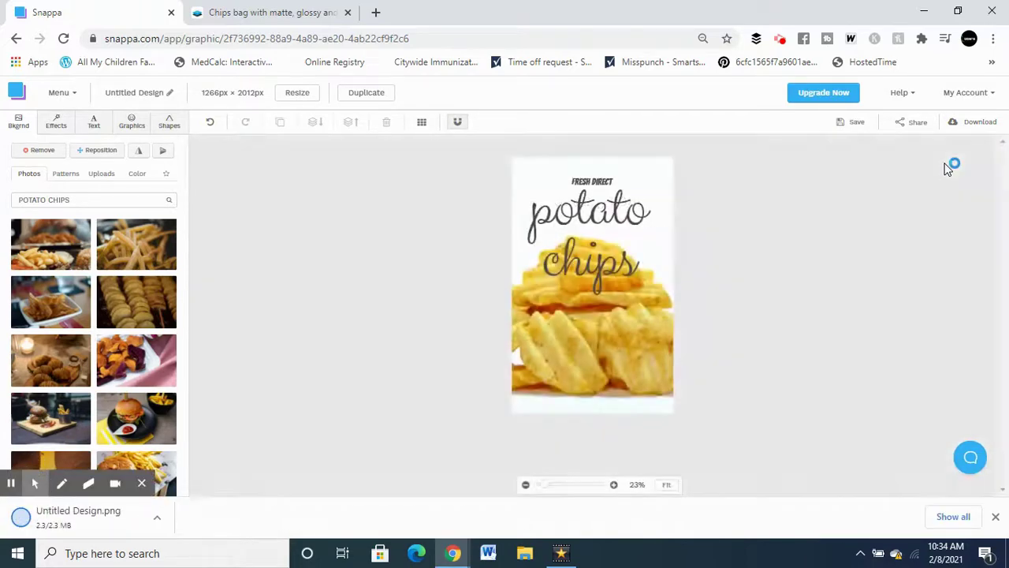
pyautogui.click(269, 10)
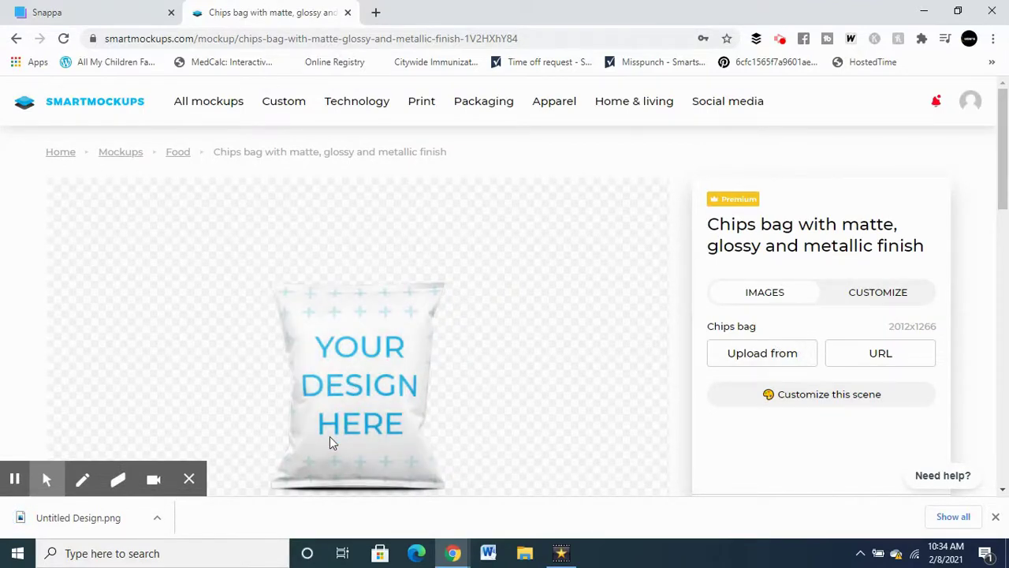
# - Upload Untitled Design.png from the computer onto the chips-bag mockup and accept the crop
pyautogui.click(779, 359)
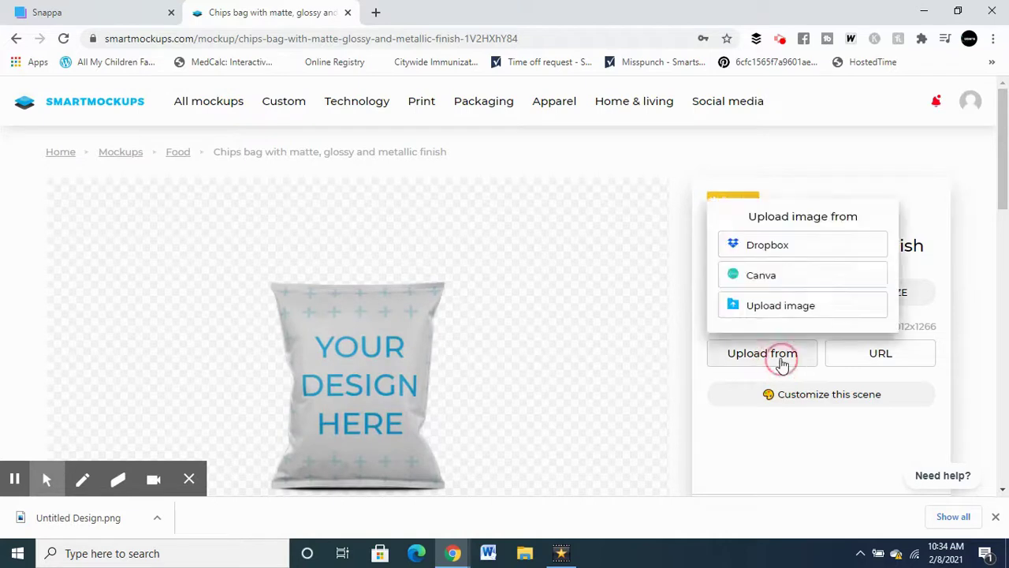
pyautogui.click(789, 306)
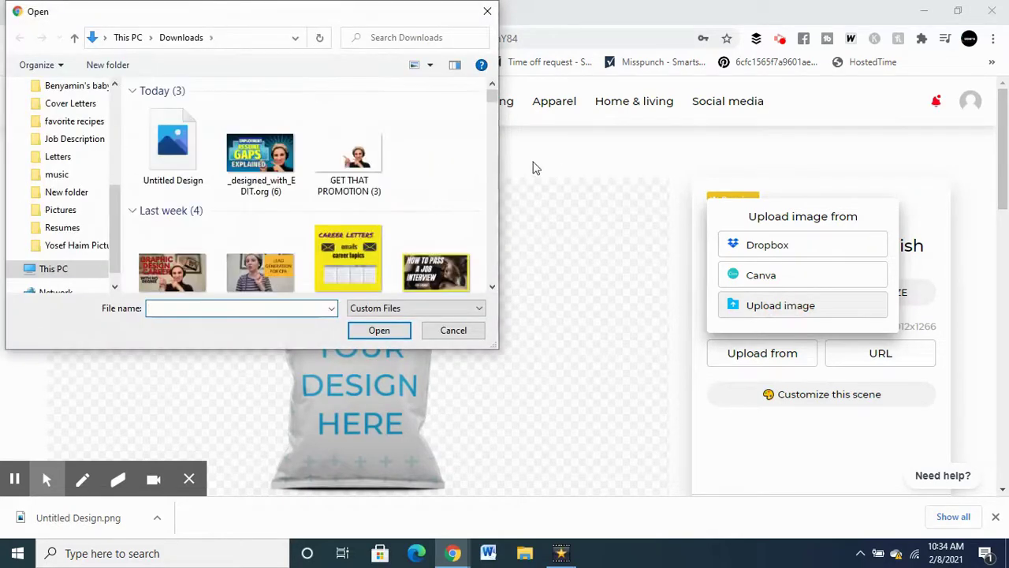
pyautogui.click(171, 147)
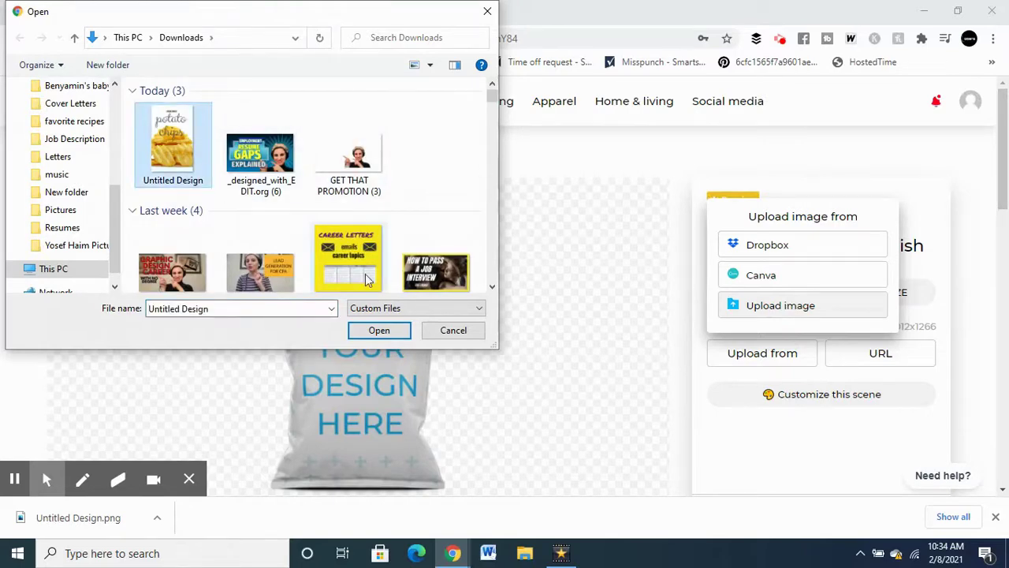
pyautogui.click(377, 330)
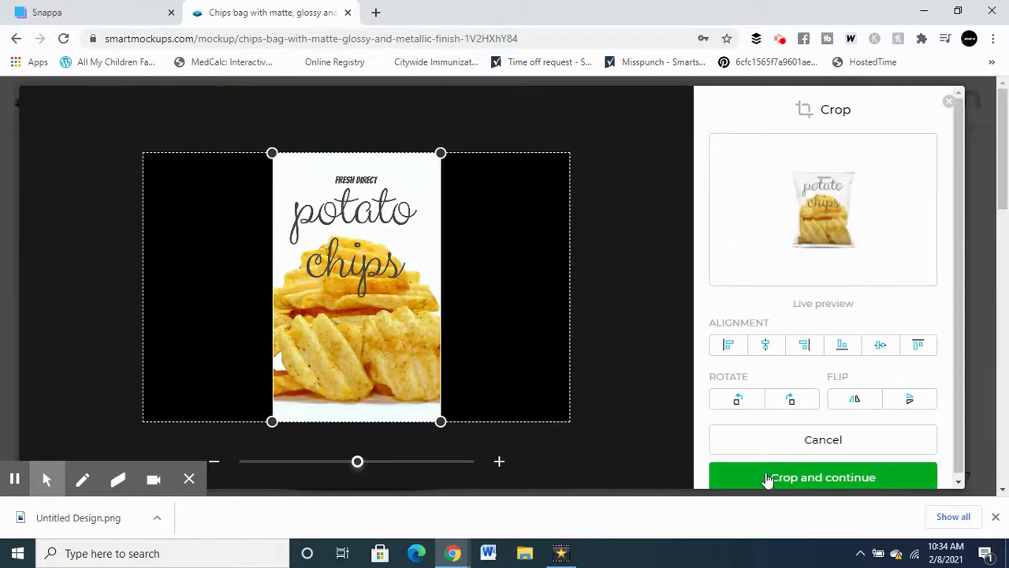
pyautogui.click(773, 479)
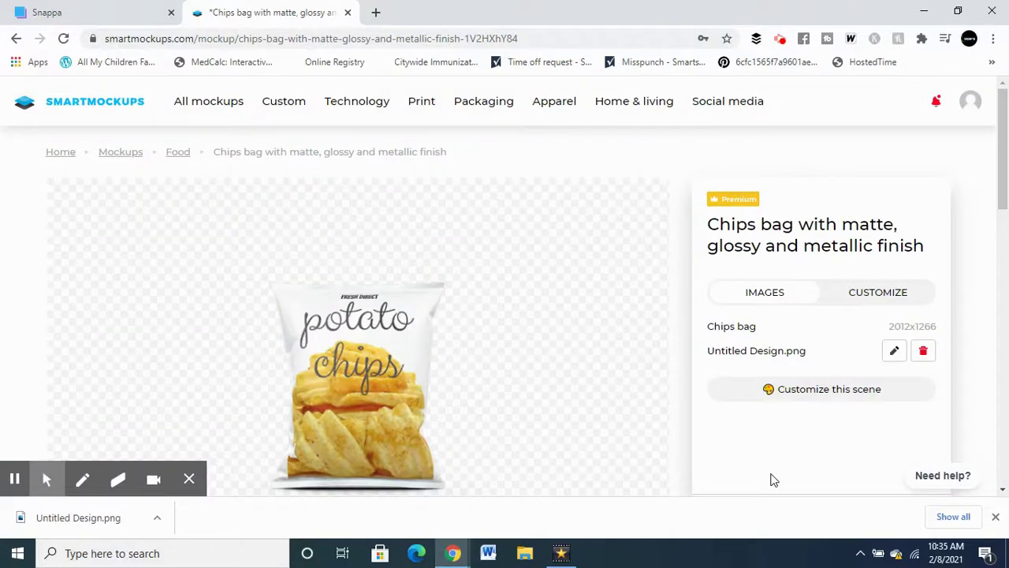
# - Try the metallic Alu colour scheme on the chips bag, then revert to Matte
pyautogui.moveTo(1000, 157); pyautogui.dragTo(1005, 210)
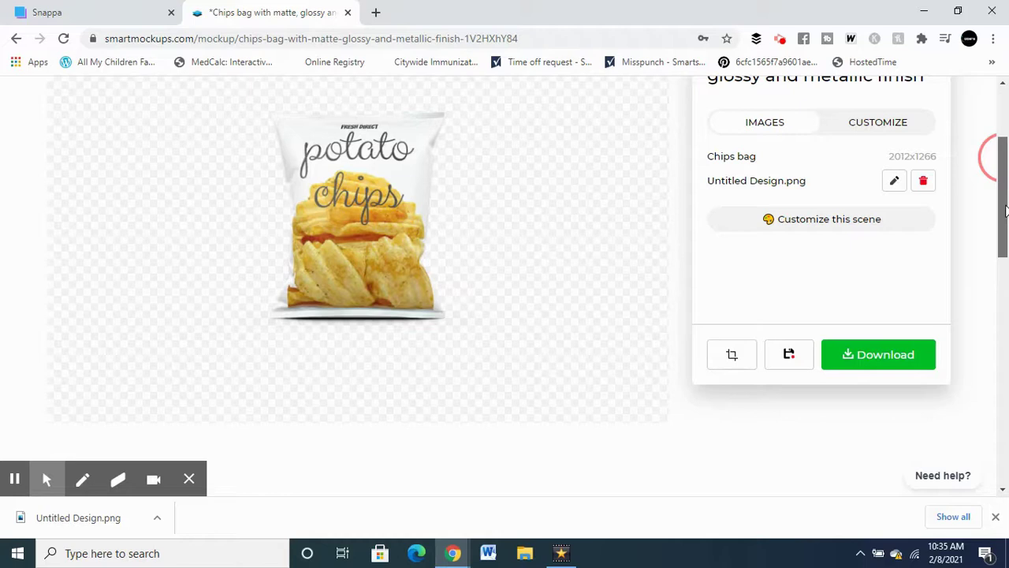
pyautogui.moveTo(1005, 208); pyautogui.dragTo(1007, 183)
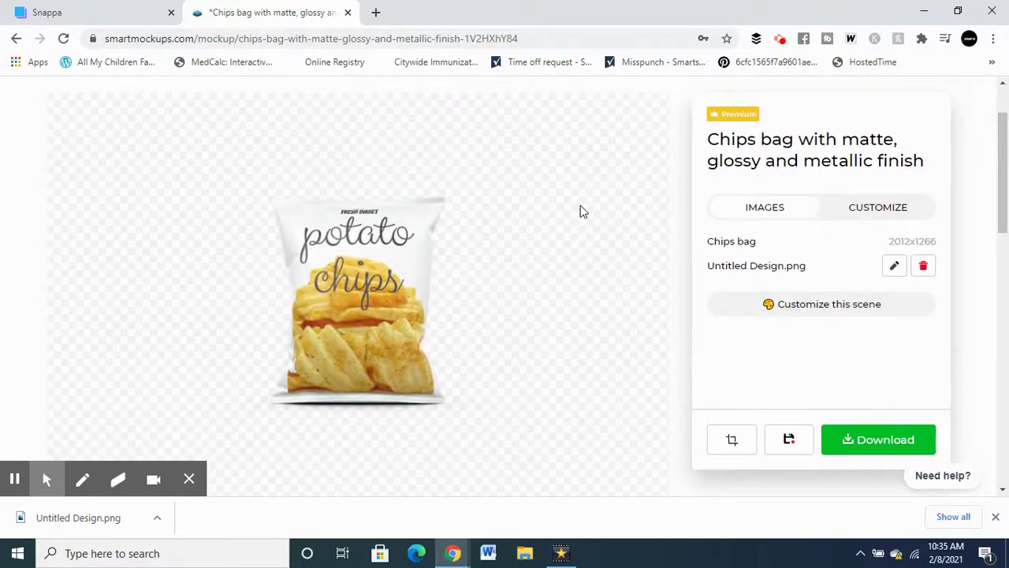
pyautogui.click(864, 209)
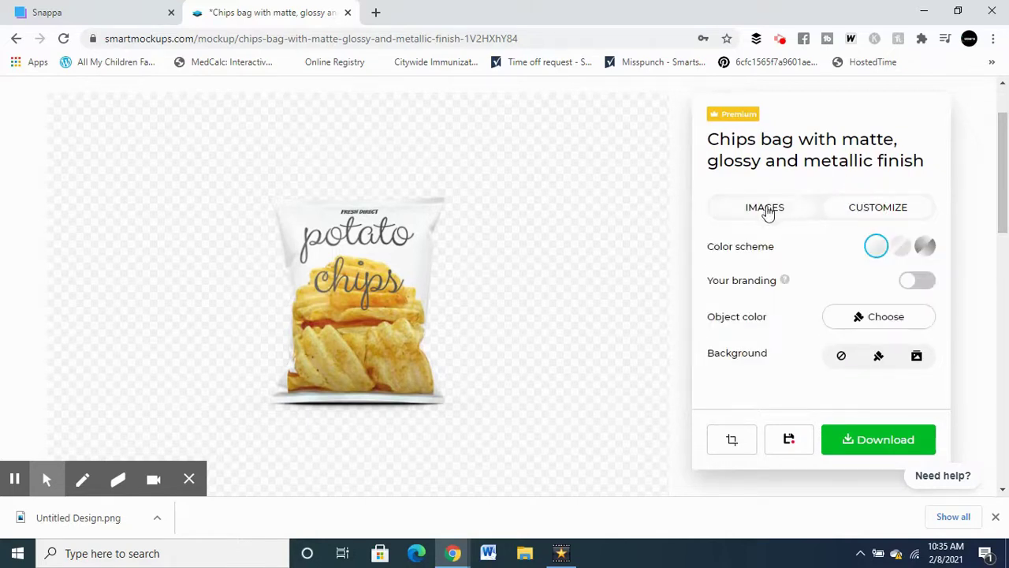
pyautogui.click(766, 210)
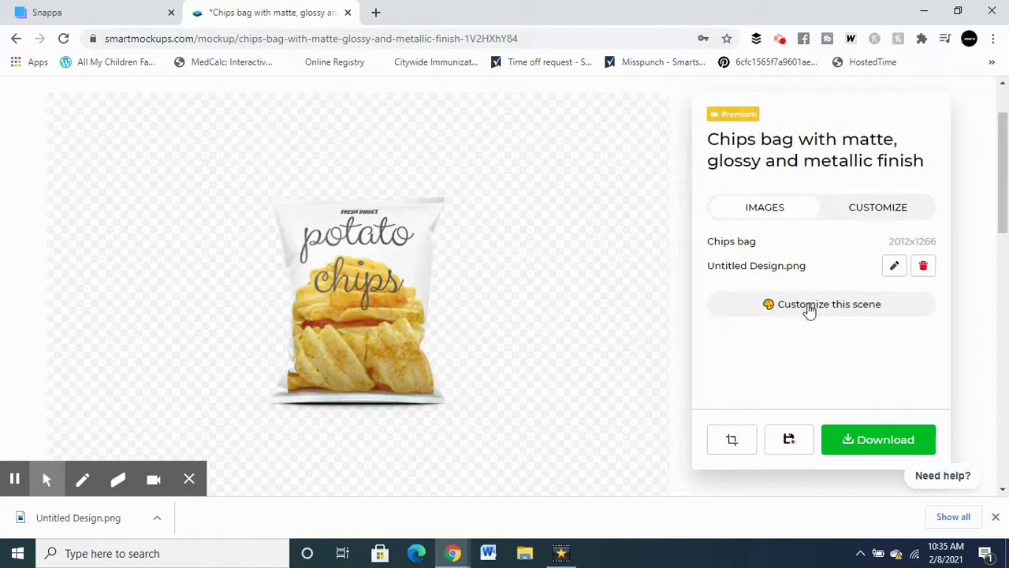
pyautogui.click(809, 308)
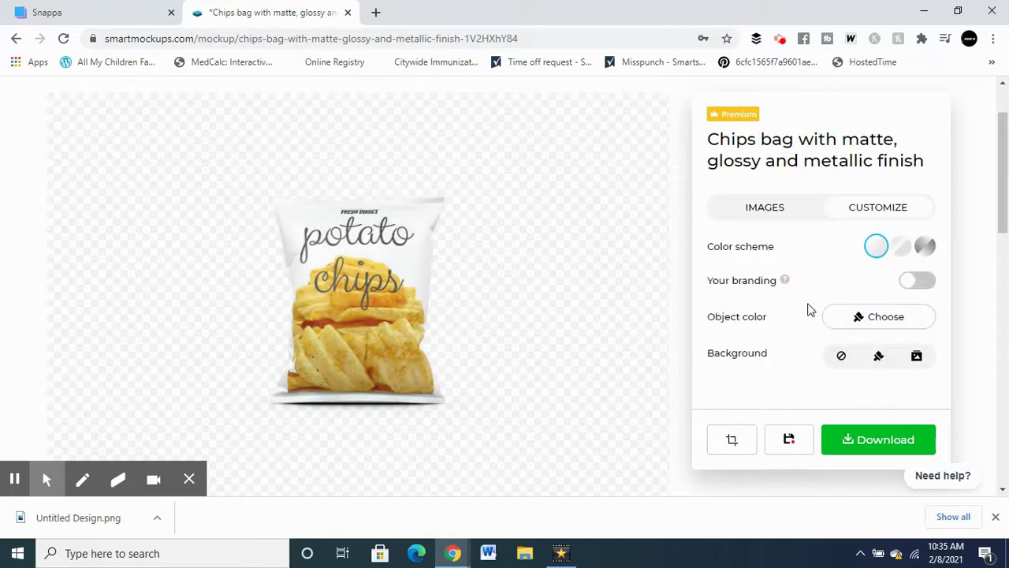
pyautogui.click(924, 246)
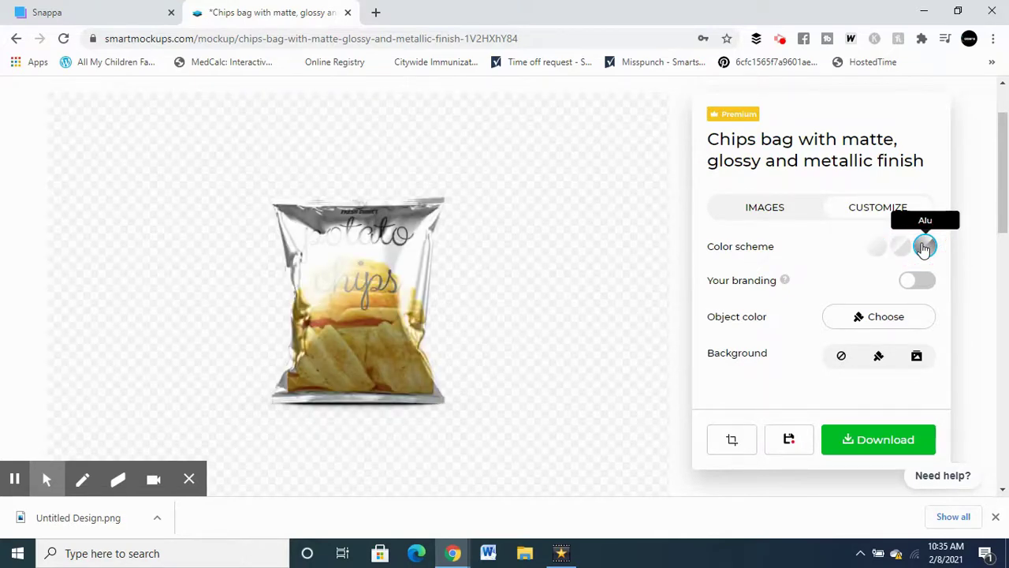
pyautogui.click(876, 246)
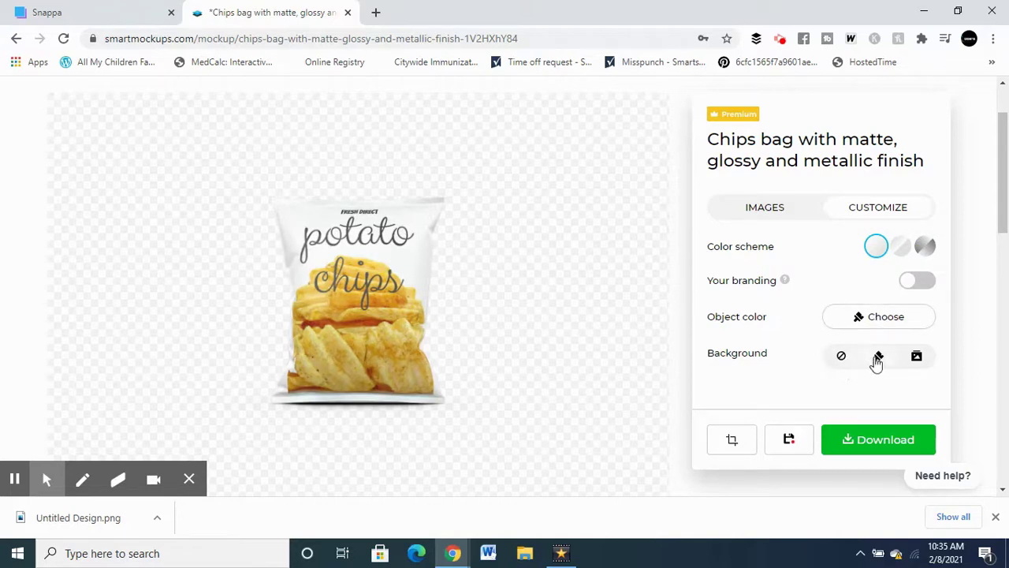
# - Set the chips-bag mockup background to solid bright blue after trying light blue, purple gradient and orange
pyautogui.click(878, 356)
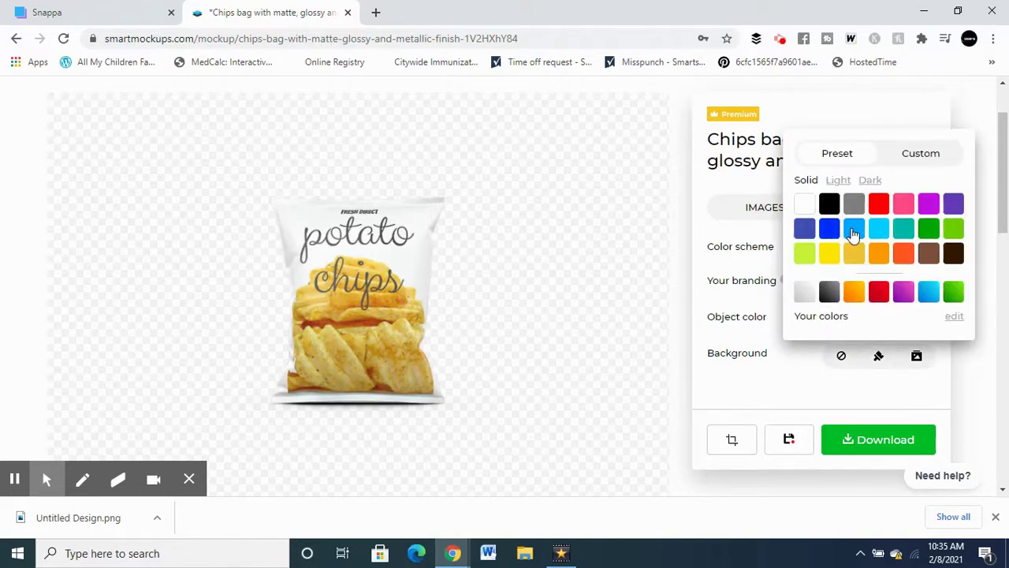
pyautogui.click(853, 231)
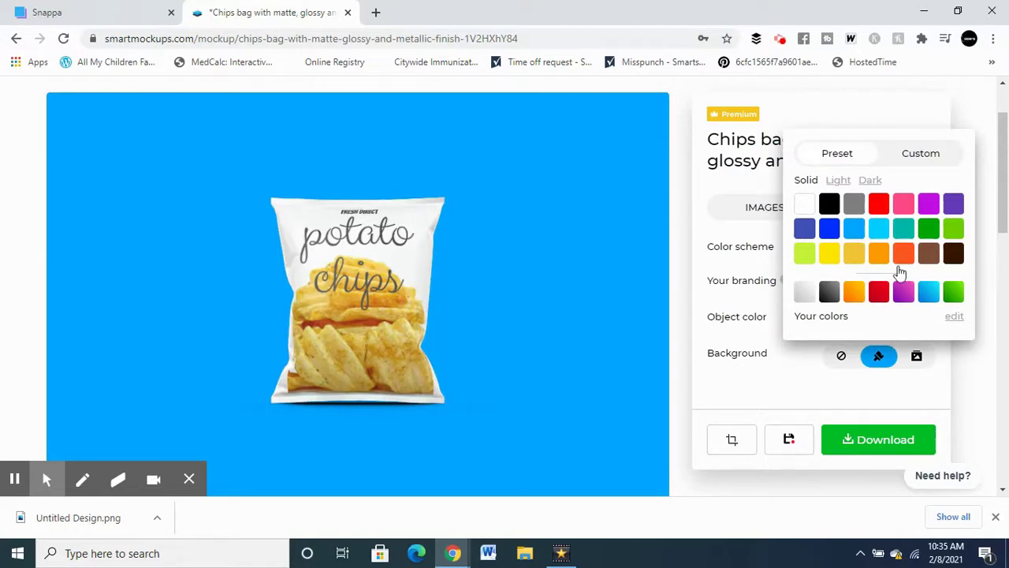
pyautogui.click(915, 294)
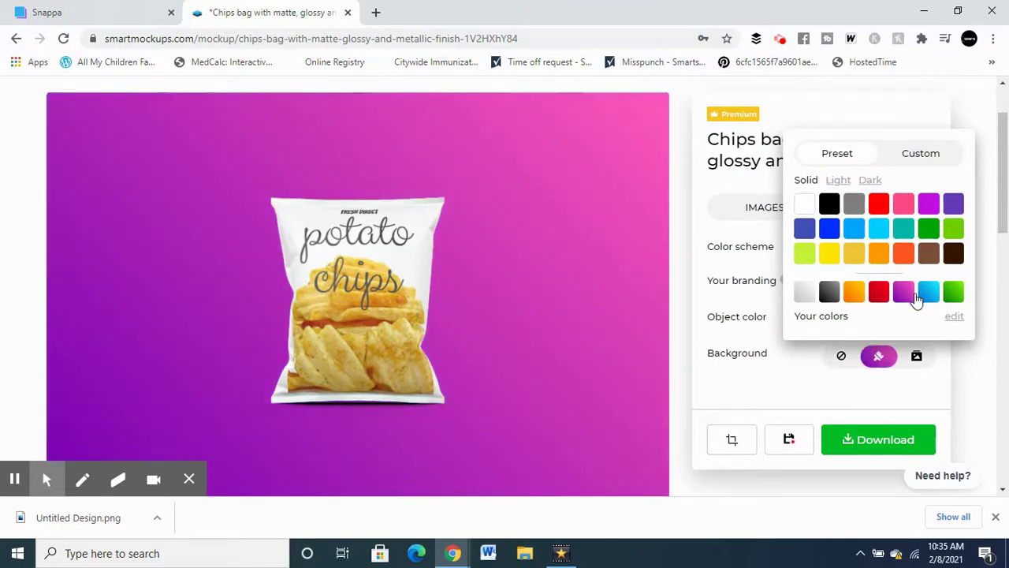
pyautogui.click(882, 251)
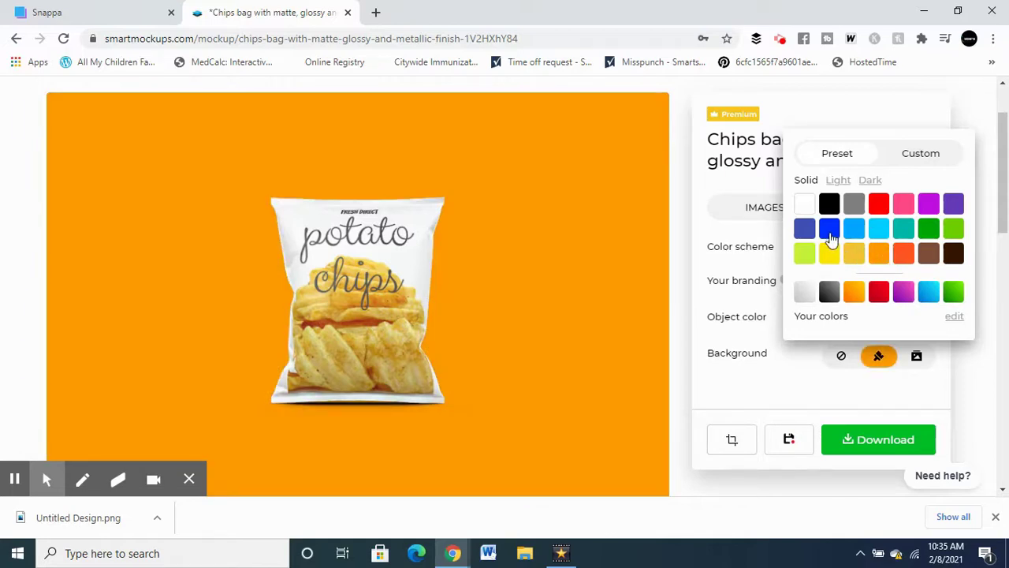
pyautogui.click(830, 230)
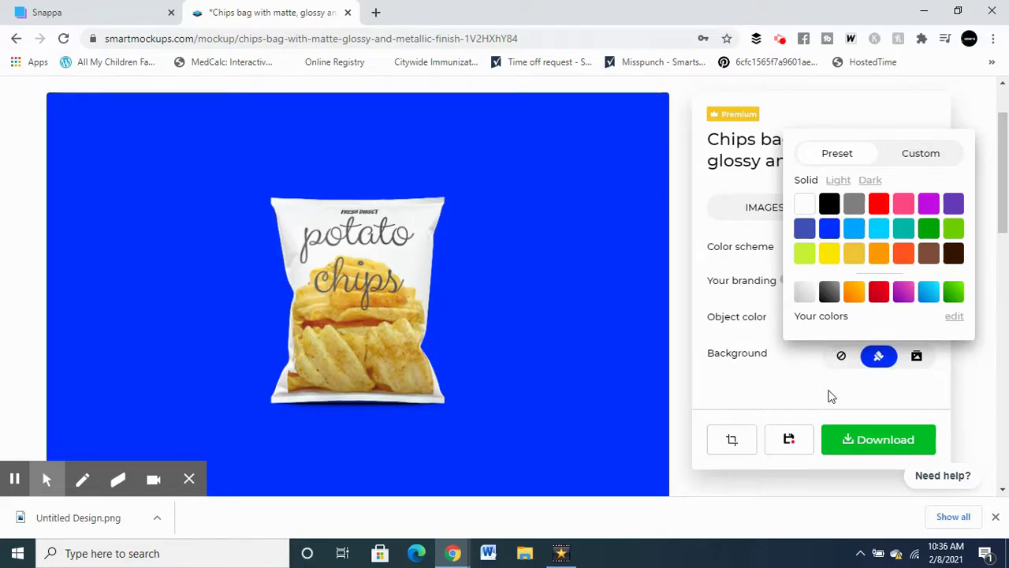
pyautogui.click(829, 396)
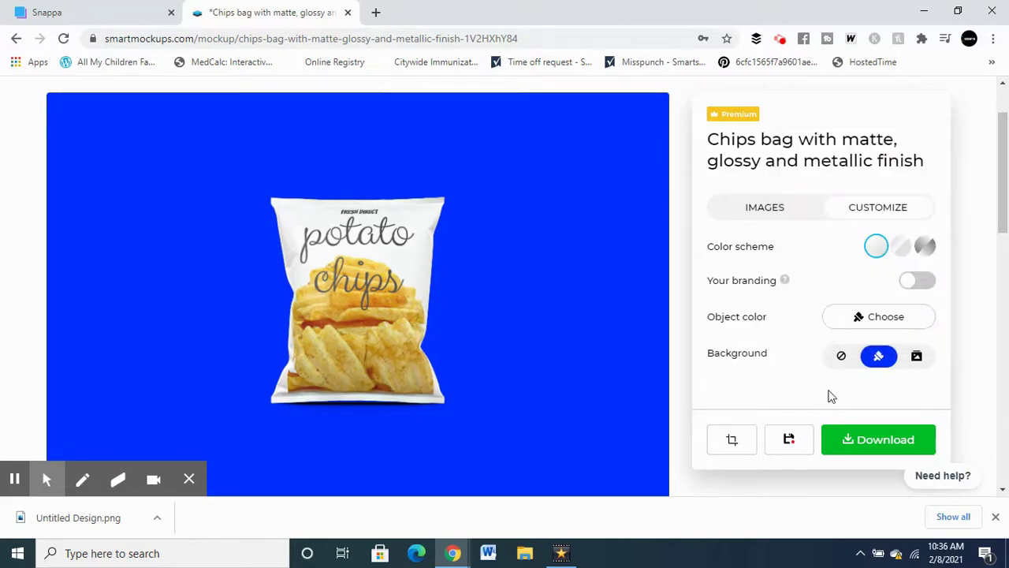